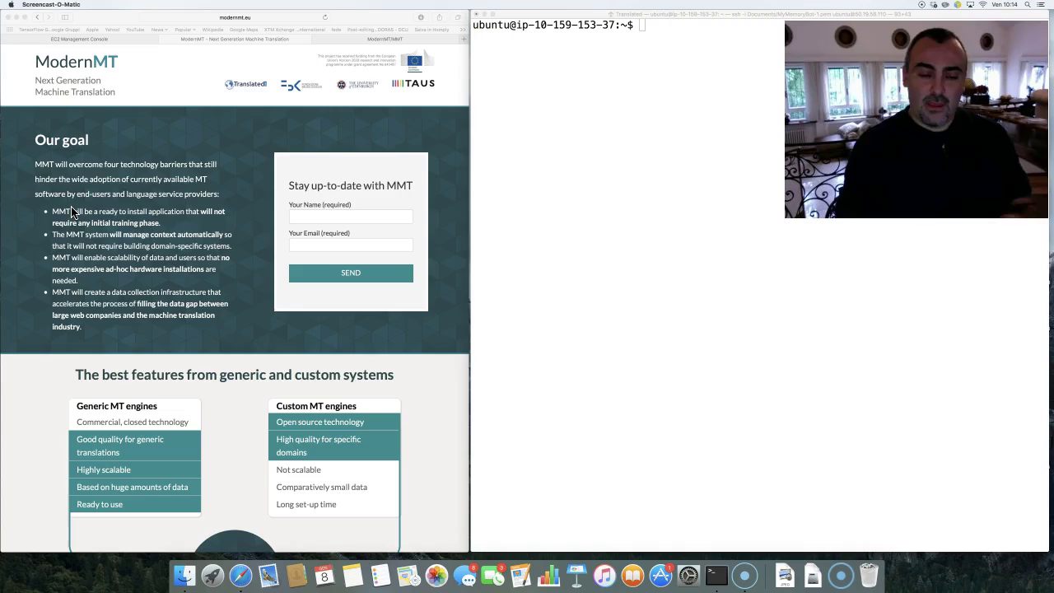
Step: Open the ModernMT/MMT repository on GitHub, check its releases list and return to the repository's main page
{"action": "left_click", "coordinate": [76, 212]}
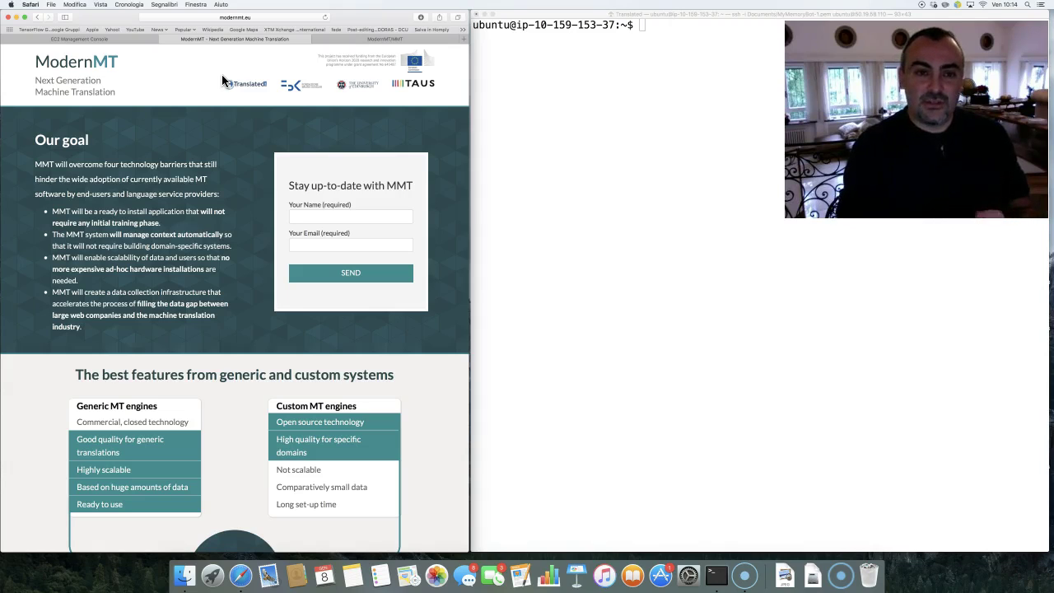
{"action": "left_click", "coordinate": [333, 38]}
{"action": "scroll", "coordinate": [189, 185], "scroll_direction": "up", "scroll_amount": 10}
{"action": "scroll", "coordinate": [190, 185], "scroll_direction": "up", "scroll_amount": 5}
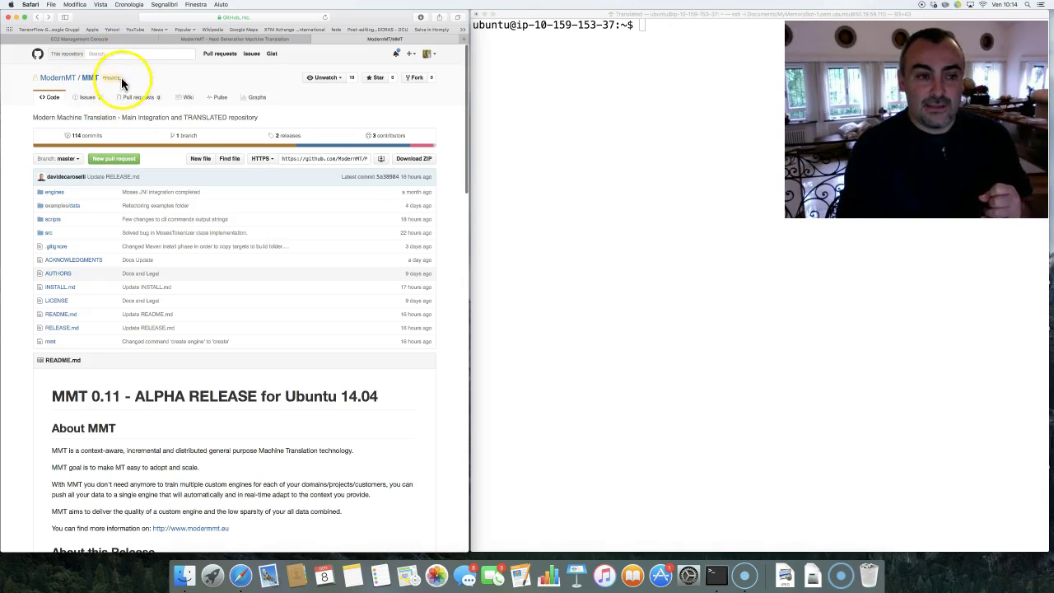
{"action": "left_click", "coordinate": [112, 78]}
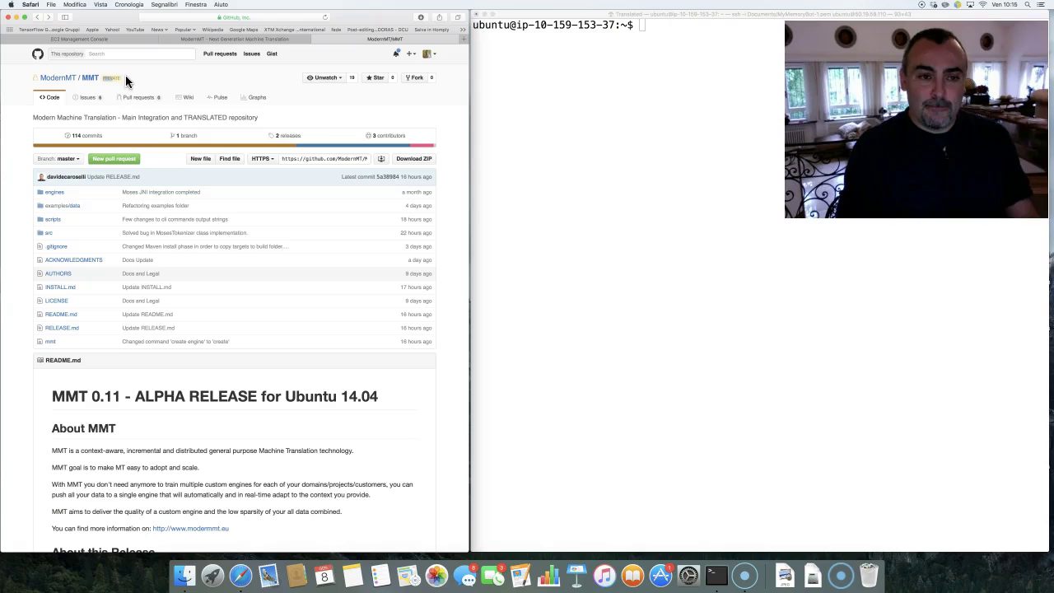
{"action": "left_click", "coordinate": [288, 138]}
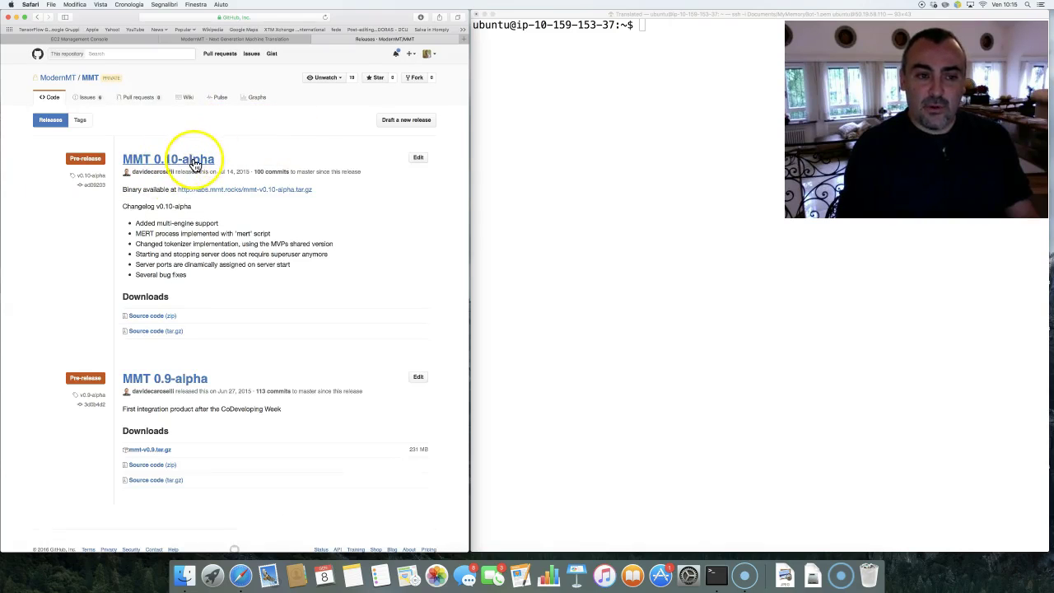
{"action": "left_click", "coordinate": [36, 20]}
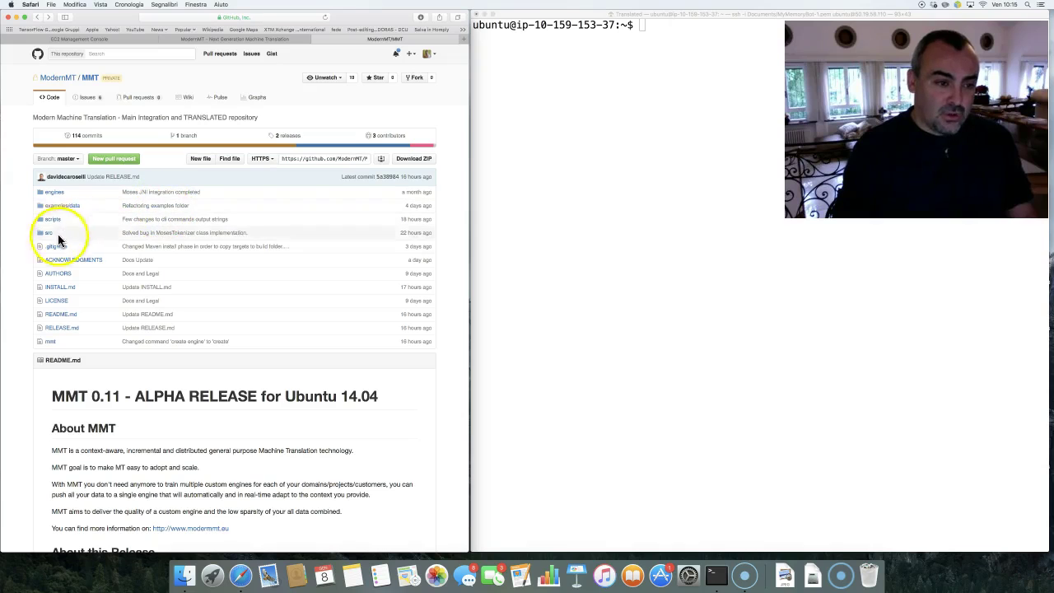
Step: Open the repository's INSTALL.md and go to the section on the libraries that MMT requires
{"action": "left_click", "coordinate": [173, 338]}
{"action": "scroll", "coordinate": [107, 310], "scroll_direction": "down", "scroll_amount": 5}
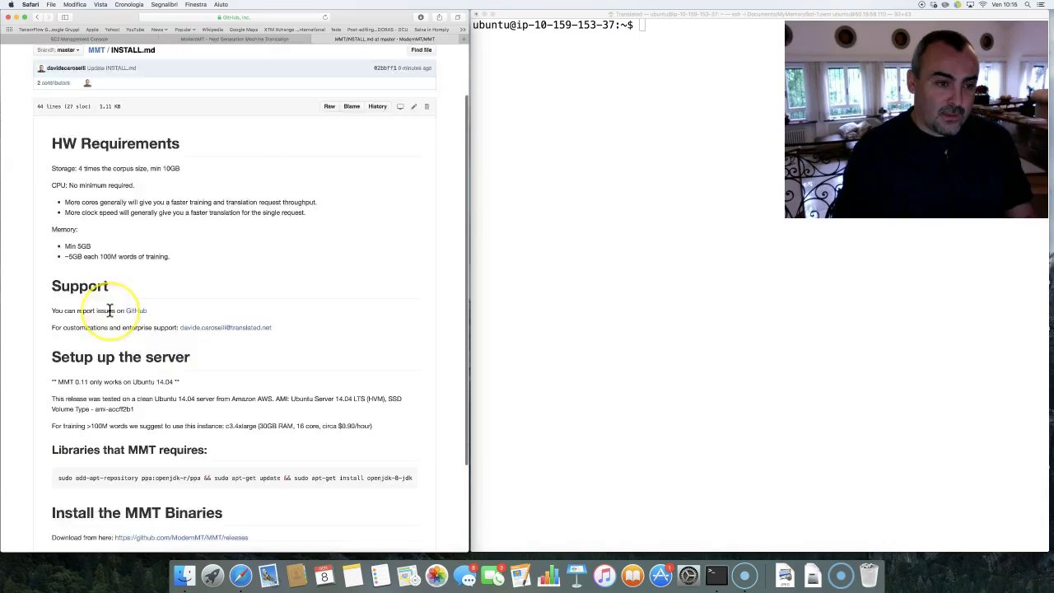
{"action": "scroll", "coordinate": [108, 312], "scroll_direction": "down", "scroll_amount": 1}
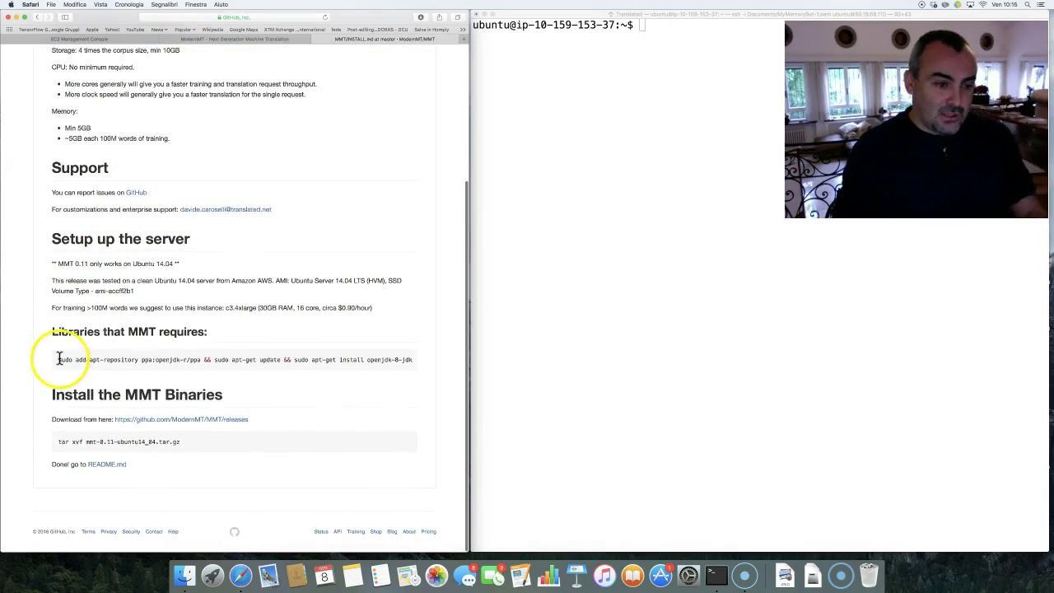
Step: Highlight the openjdk-8-jdk installation command in the required libraries section to examine it
{"action": "left_click_drag", "start_coordinate": [37, 359], "coordinate": [65, 357]}
{"action": "left_click", "coordinate": [727, 223]}
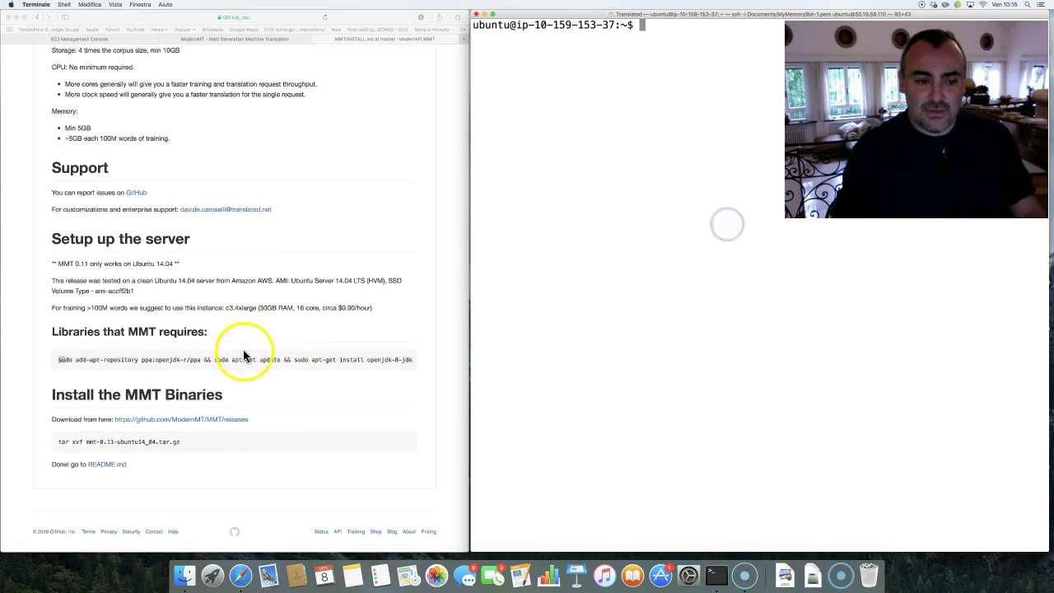
{"action": "left_click", "coordinate": [97, 359]}
{"action": "left_click_drag", "start_coordinate": [63, 360], "coordinate": [62, 360]}
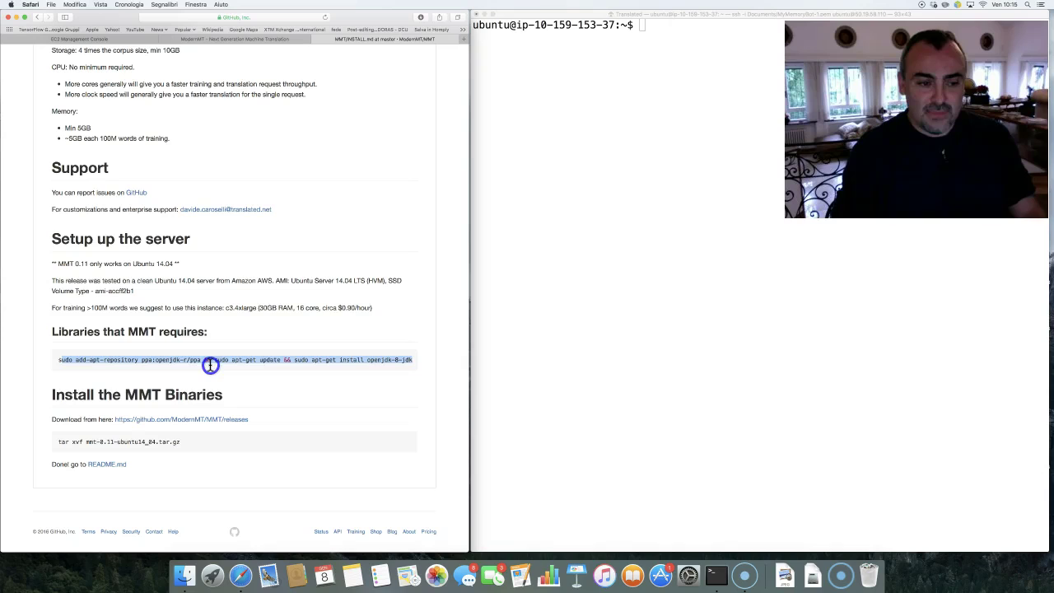
{"action": "left_click", "coordinate": [211, 365]}
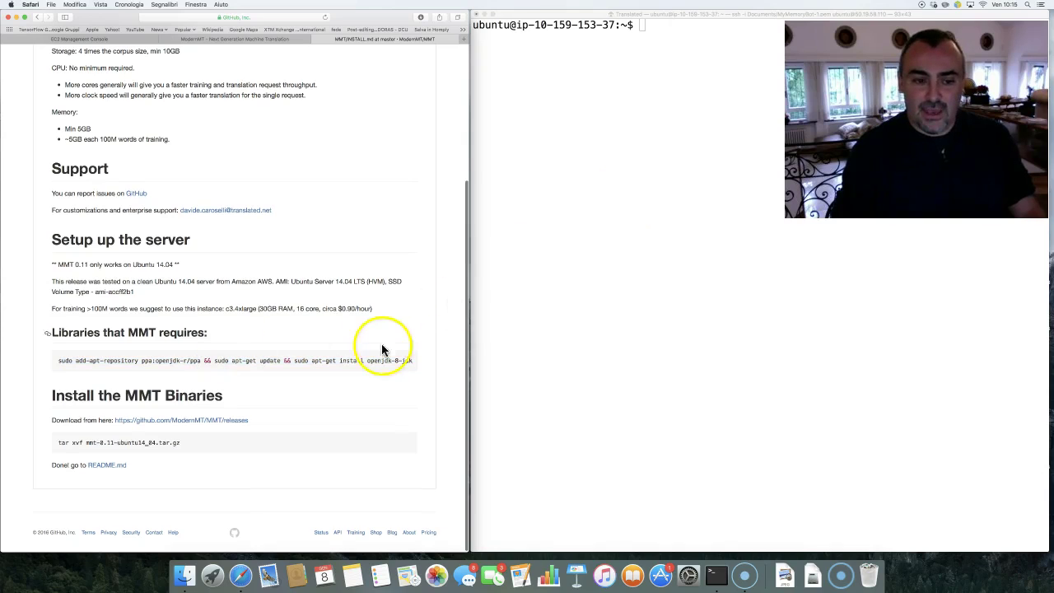
Step: Recall the earlier wget command in the terminal and download mmt-0.11-ubuntu14_04.tar.gz from labs.mmt.rocks
{"action": "left_click", "coordinate": [500, 250]}
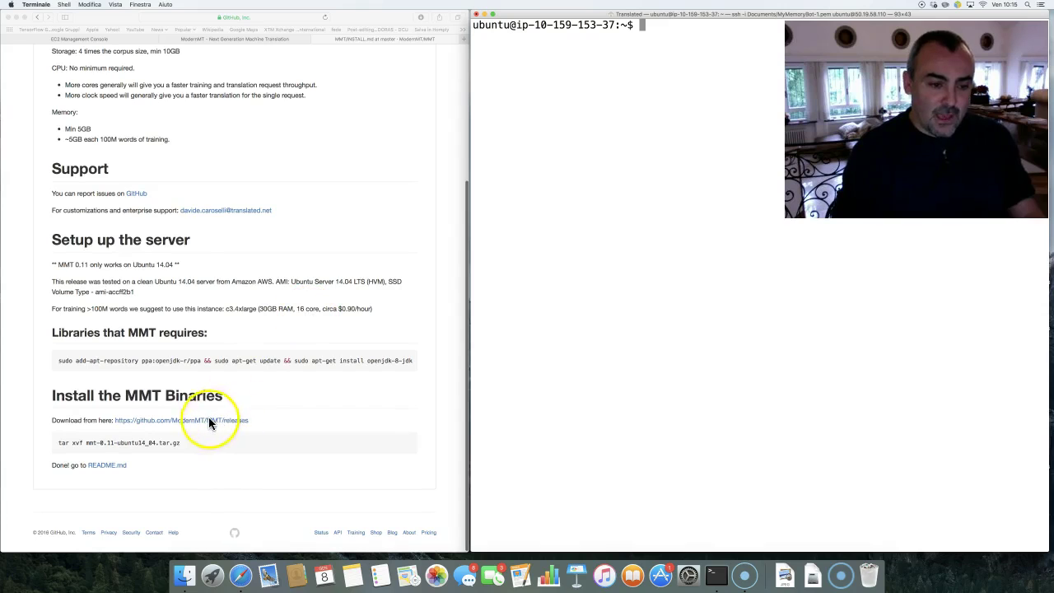
{"action": "left_click", "coordinate": [509, 274]}
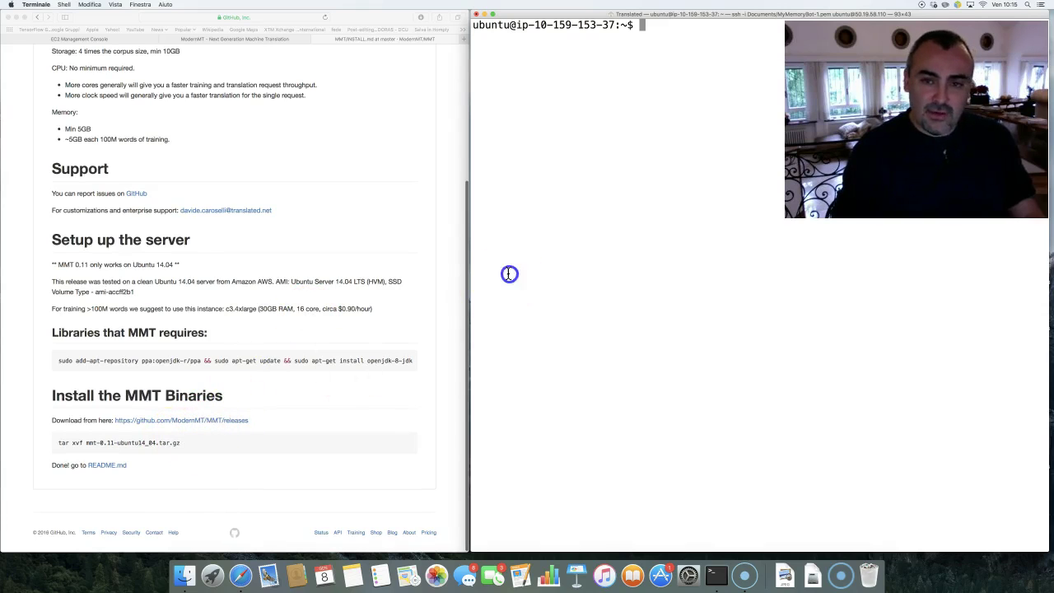
{"action": "key", "text": "ctrl+r"}
{"action": "type", "text": "wget"}
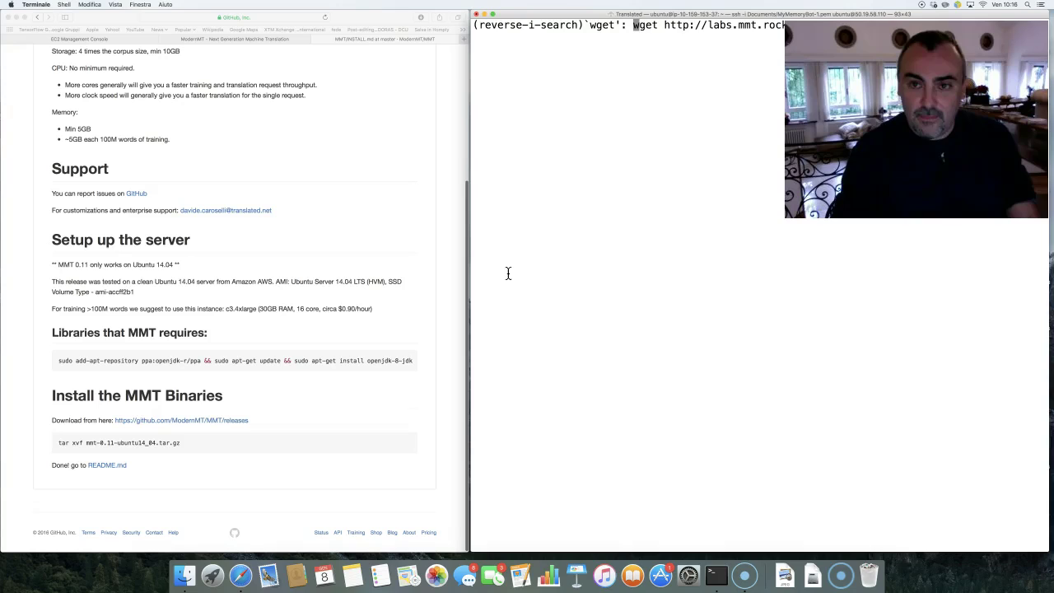
{"action": "key", "text": "Return"}
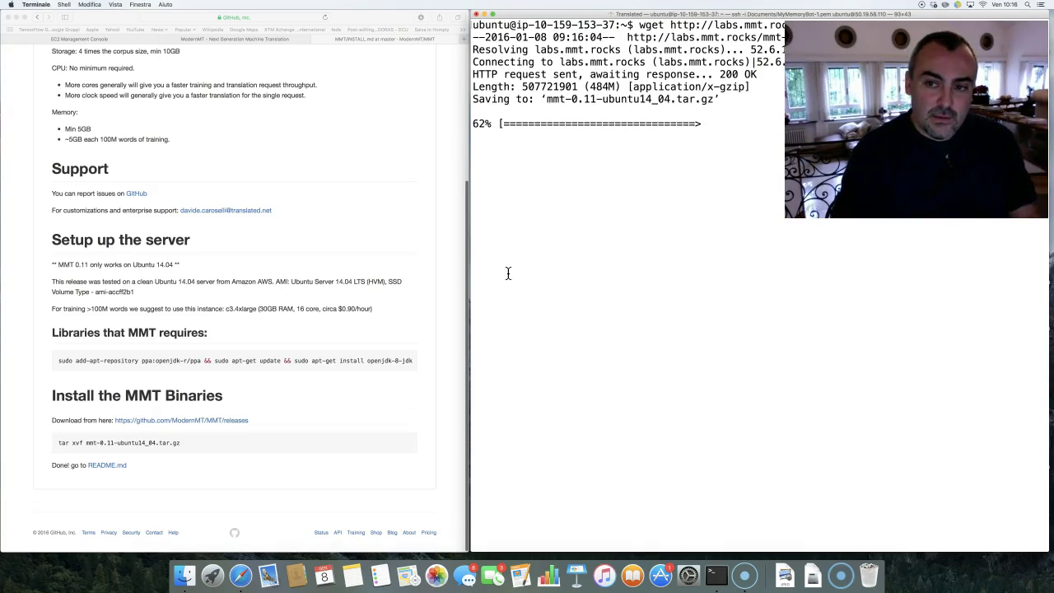
Step: Copy the extraction command from the install instructions and run tar xvf mmt-0.11-ubuntu14_04.tar.gz in the terminal
{"action": "scroll", "coordinate": [189, 423], "scroll_direction": "up", "scroll_amount": 1}
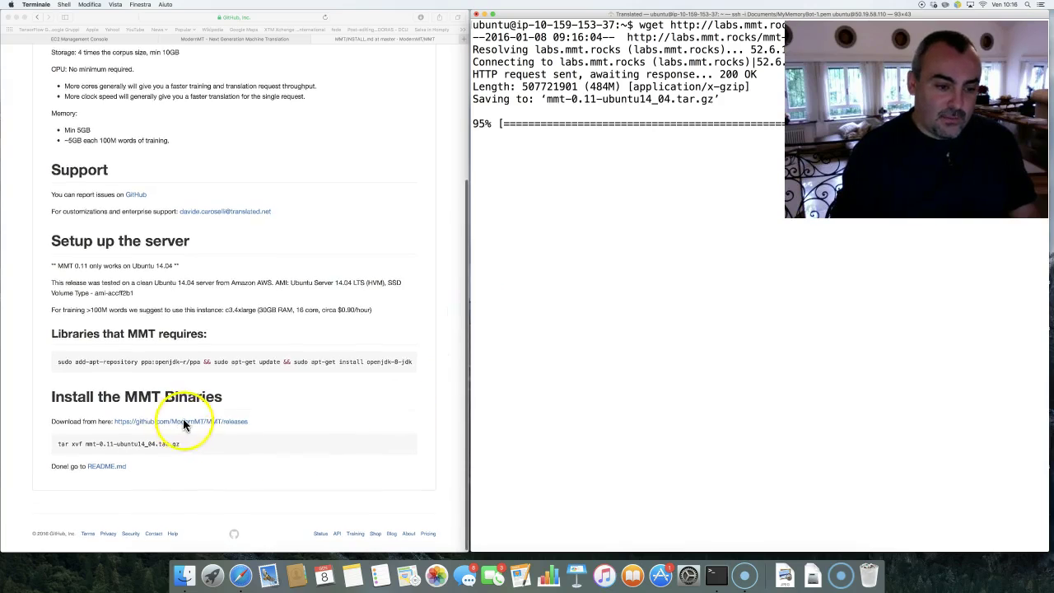
{"action": "left_click", "coordinate": [179, 447]}
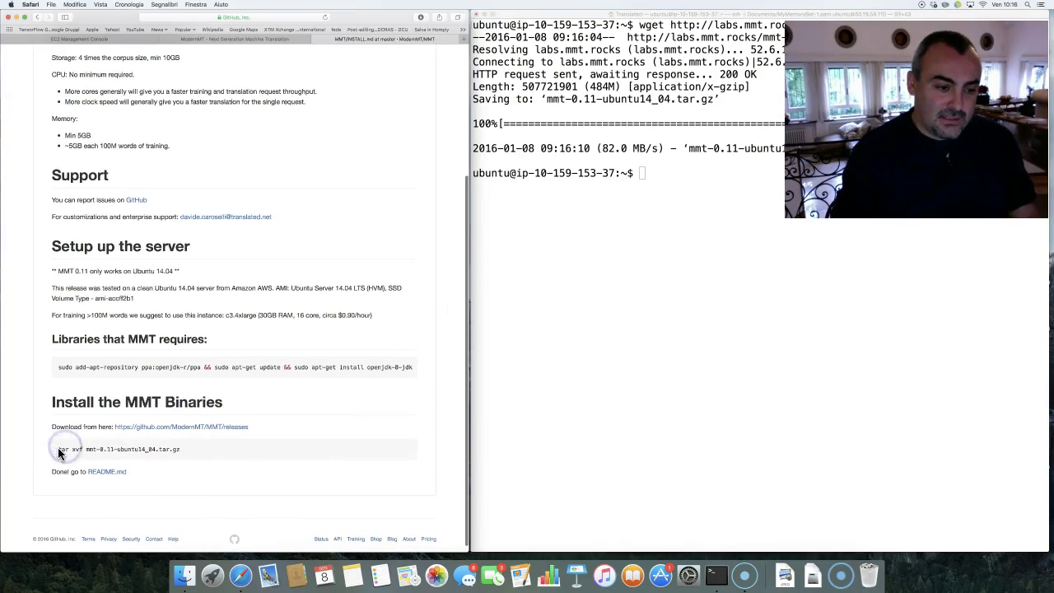
{"action": "left_click_drag", "start_coordinate": [58, 449], "coordinate": [174, 451]}
{"action": "key", "text": "super+c"}
{"action": "left_click", "coordinate": [570, 273]}
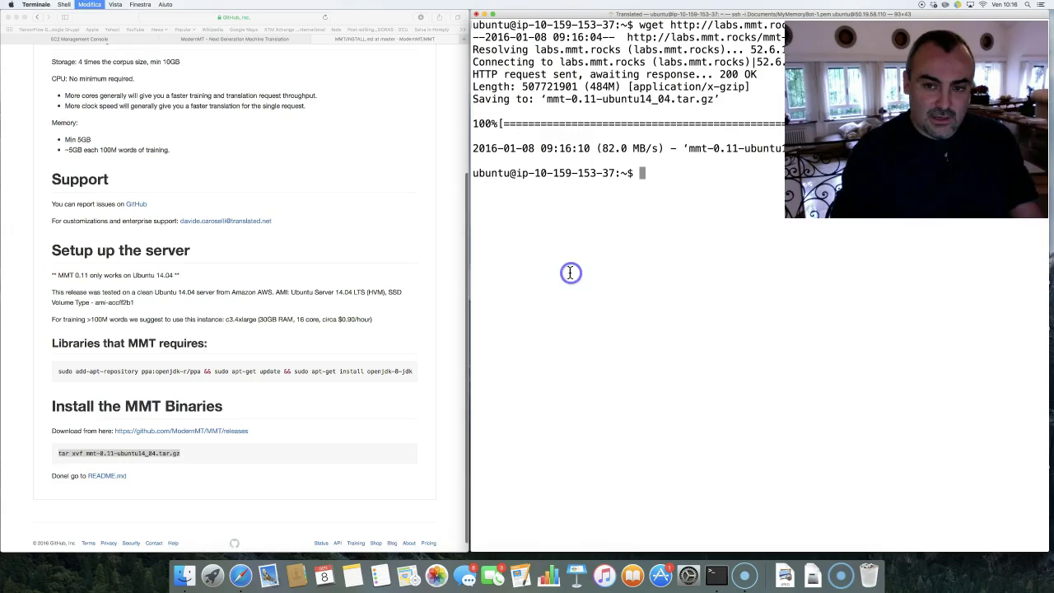
{"action": "key", "text": "super+v"}
{"action": "key", "text": "Return"}
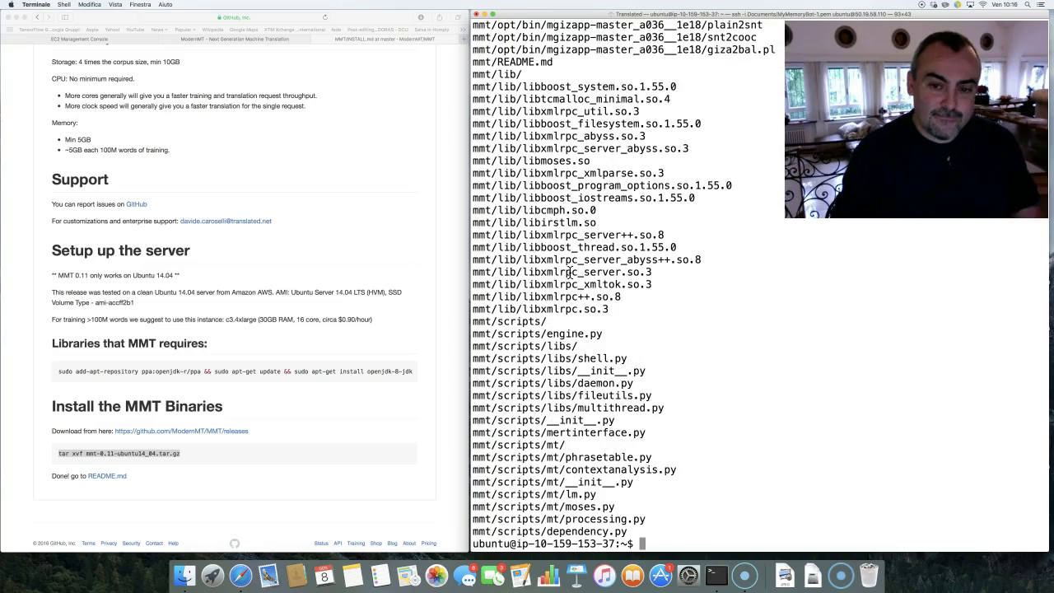
Step: List the home directory in long format with ls -l and change into the extracted mmt directory
{"action": "type", "text": "ls -l"}
{"action": "key", "text": "Return"}
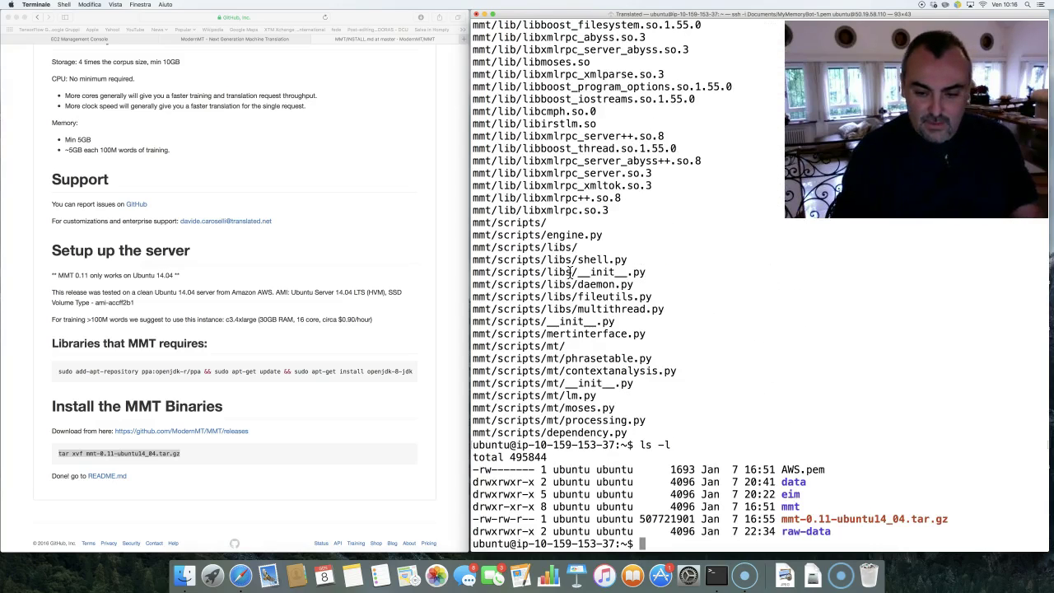
{"action": "double_click", "coordinate": [791, 503]}
{"action": "type", "text": "cd mmt/"}
{"action": "key", "text": "Return"}
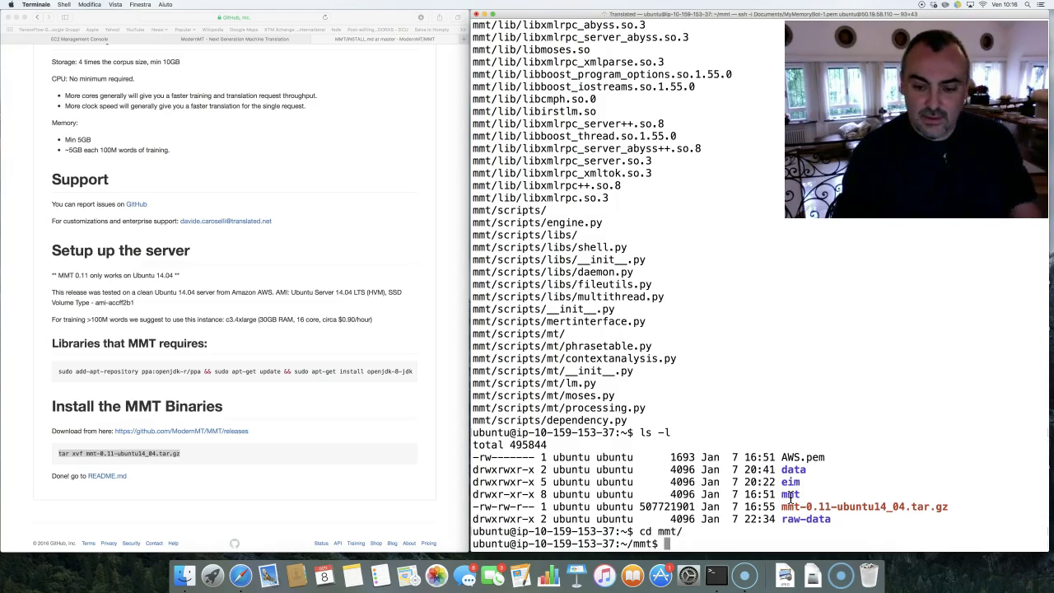
Step: List the contents of the mmt directory, and list them again in long format on a cleared terminal
{"action": "type", "text": "ls"}
{"action": "key", "text": "Return"}
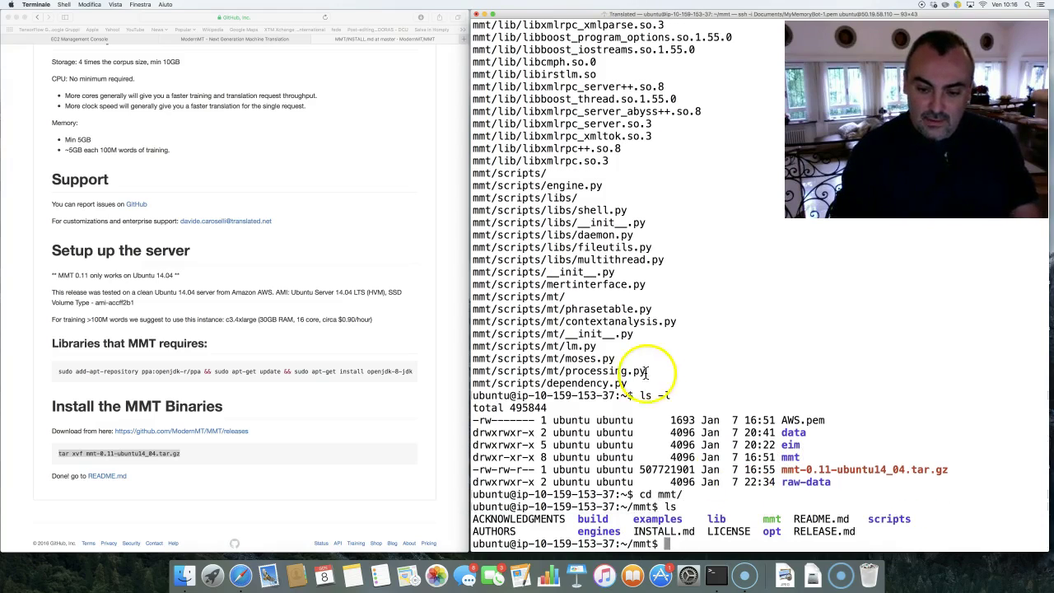
{"action": "type", "text": "clear"}
{"action": "key", "text": "Return"}
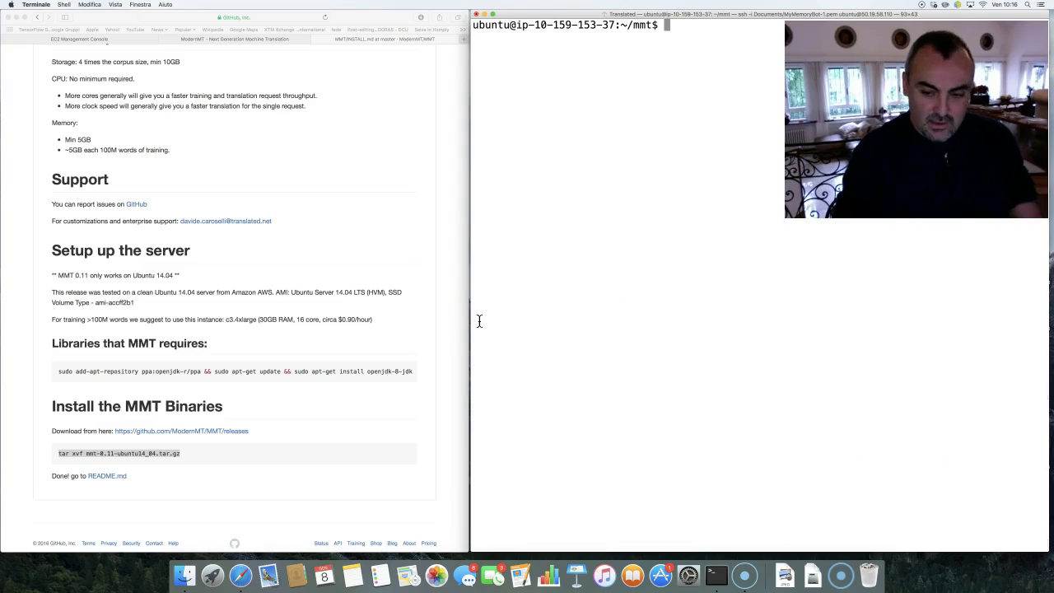
{"action": "type", "text": "ls -l"}
{"action": "key", "text": "Return"}
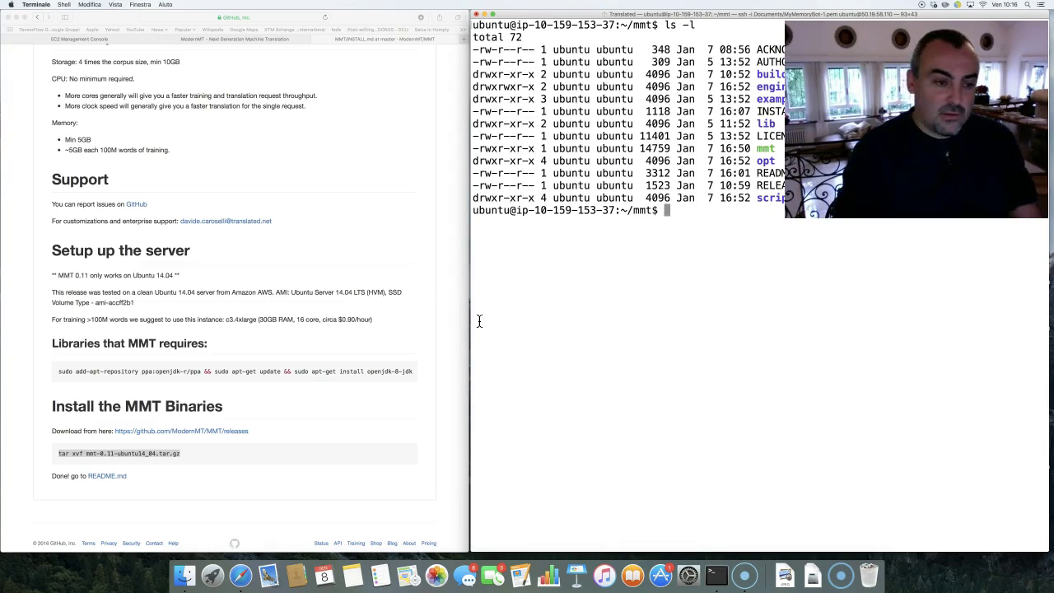
Step: Open the README.md linked from the install instructions and go to its Create an Engine section
{"action": "triple_click", "coordinate": [103, 458]}
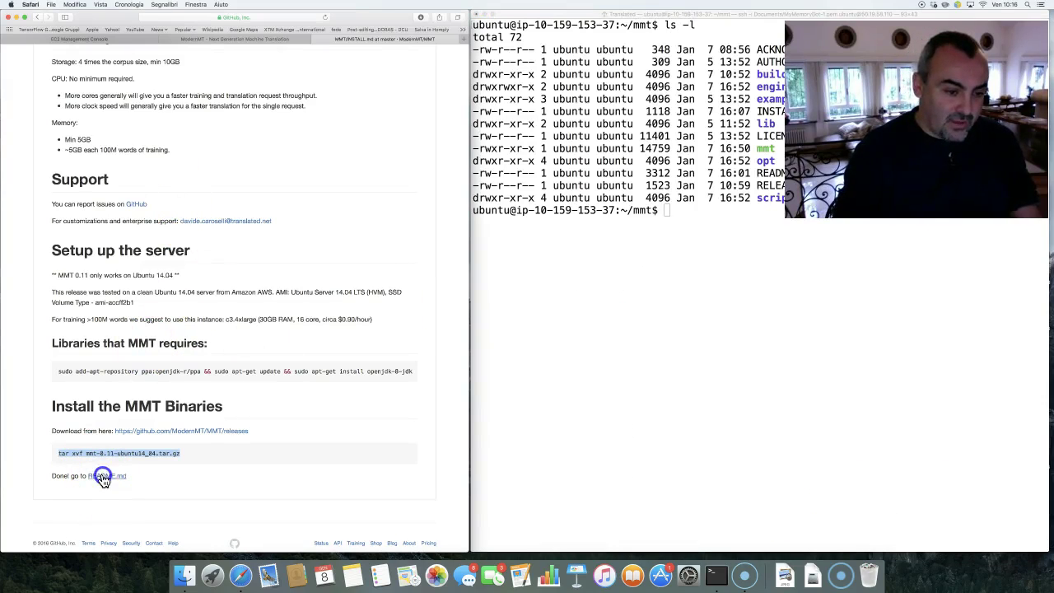
{"action": "left_click", "coordinate": [104, 476]}
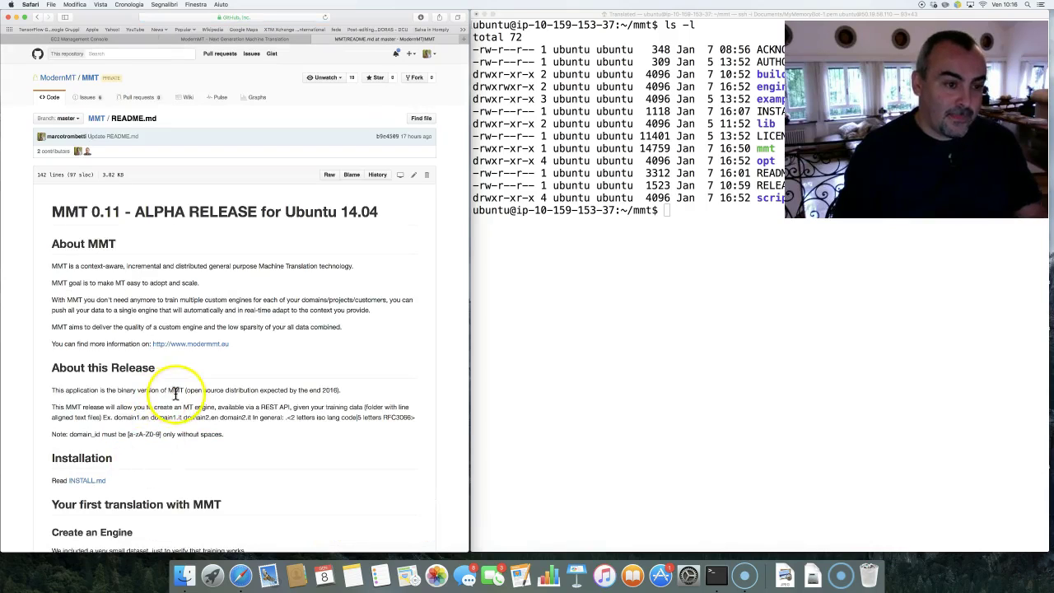
{"action": "scroll", "coordinate": [171, 398], "scroll_direction": "down", "scroll_amount": 2}
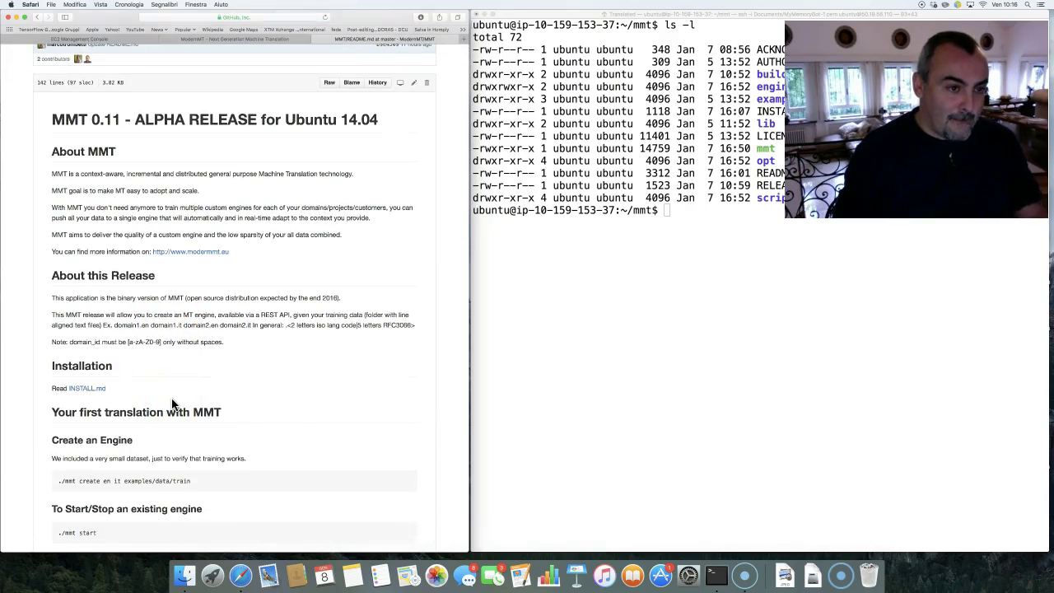
{"action": "scroll", "coordinate": [172, 404], "scroll_direction": "down", "scroll_amount": 3}
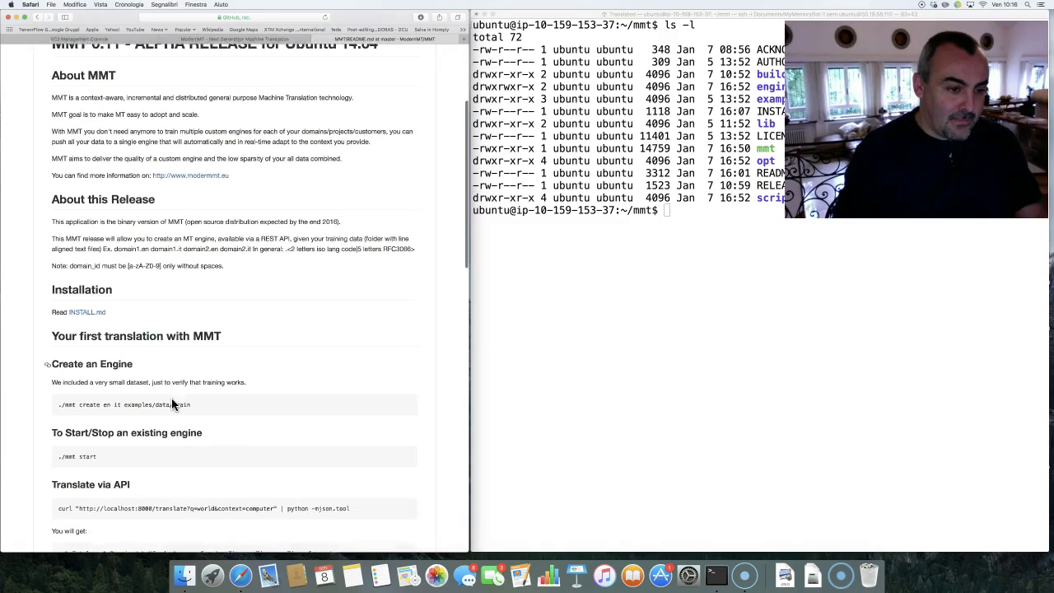
{"action": "scroll", "coordinate": [171, 398], "scroll_direction": "down", "scroll_amount": 1}
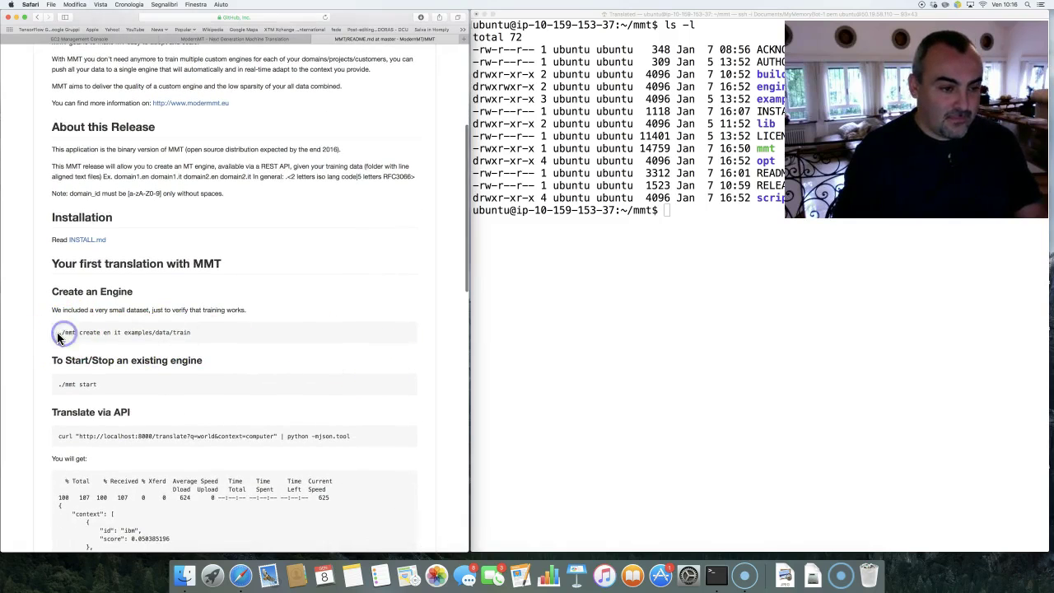
Step: Copy the engine creation command ./mmt create en it examples/data/train from the README and switch to the terminal
{"action": "left_click_drag", "start_coordinate": [60, 332], "coordinate": [189, 333]}
{"action": "key", "text": "super+c"}
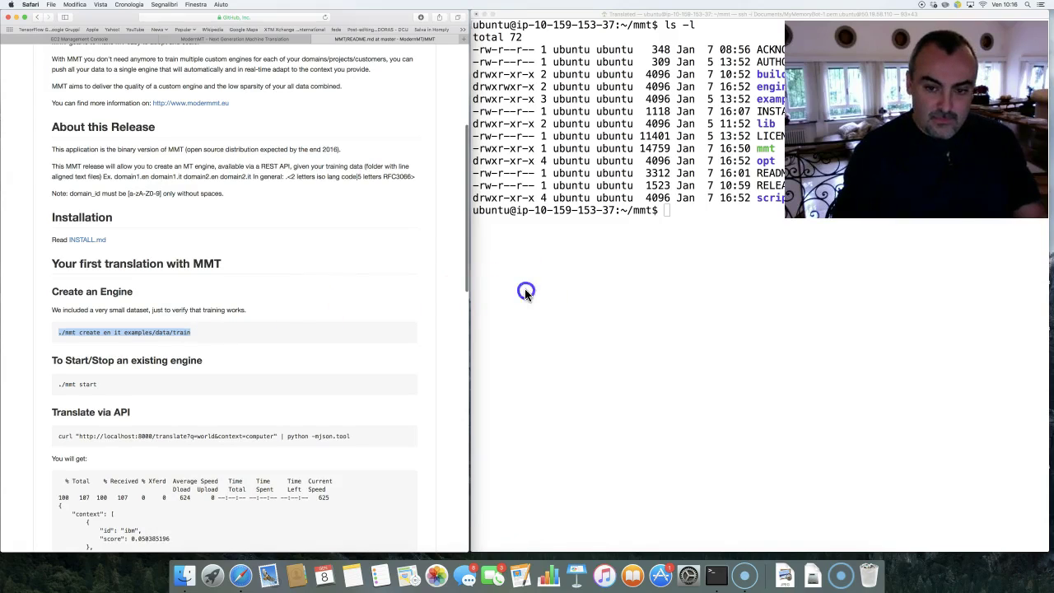
{"action": "left_click", "coordinate": [525, 290]}
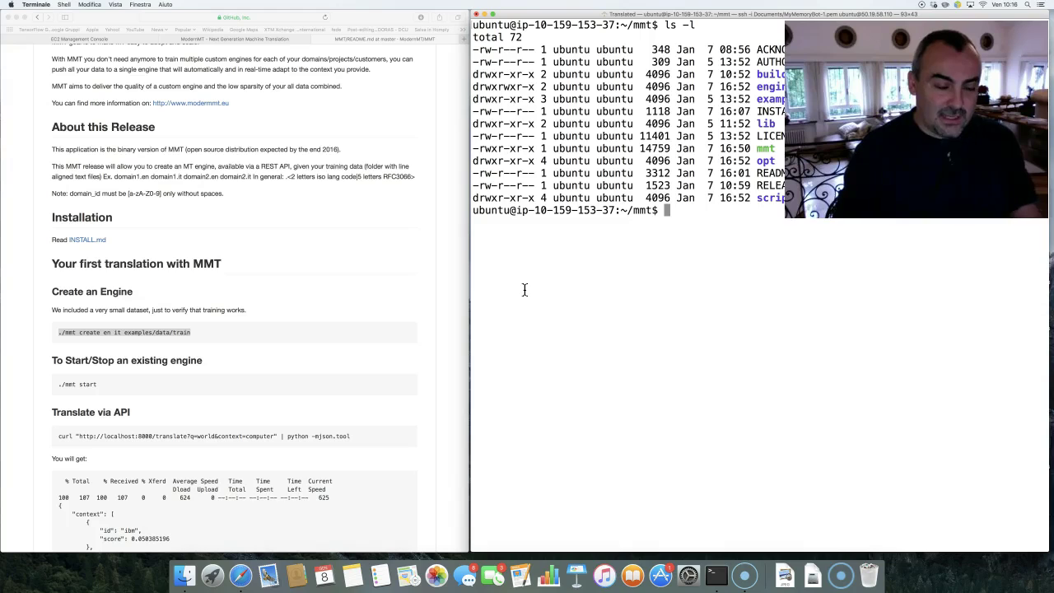
{"action": "left_click", "coordinate": [78, 340]}
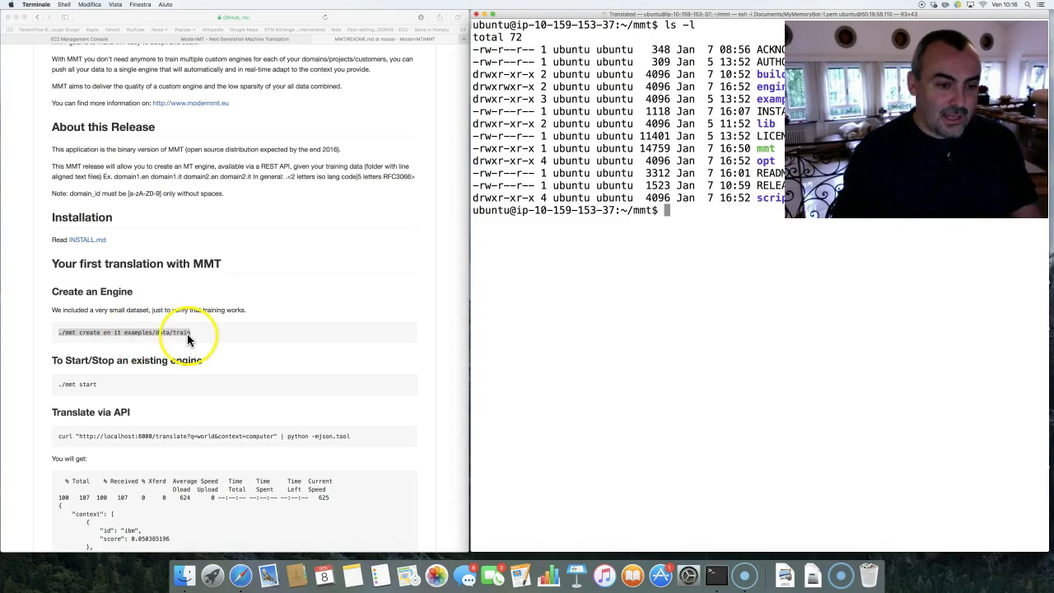
Step: List the contents of the training data folder examples/data/train
{"action": "type", "text": "ls ex"}
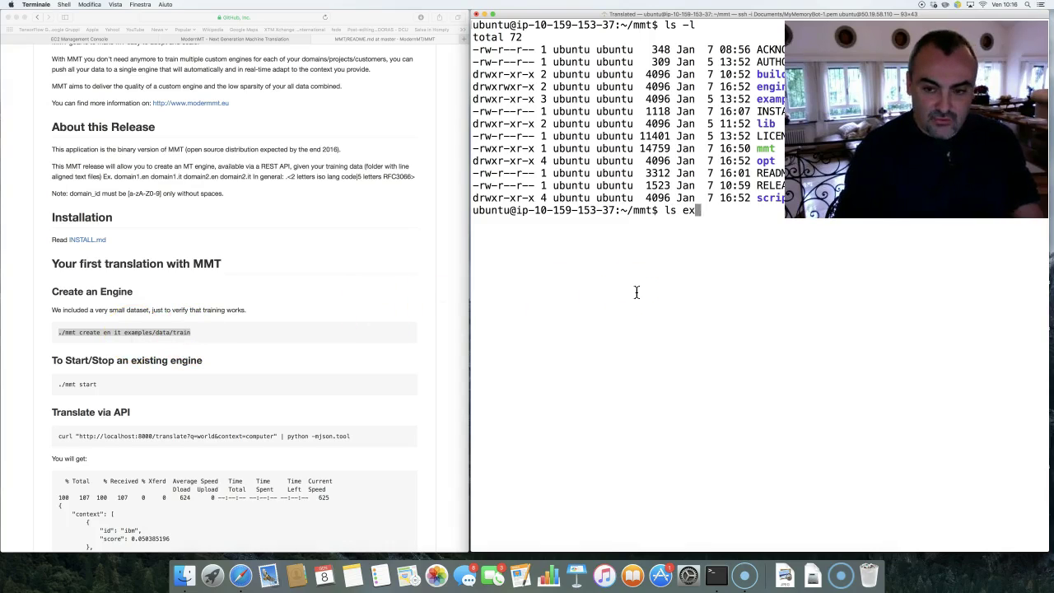
{"action": "key", "text": "Tab"}
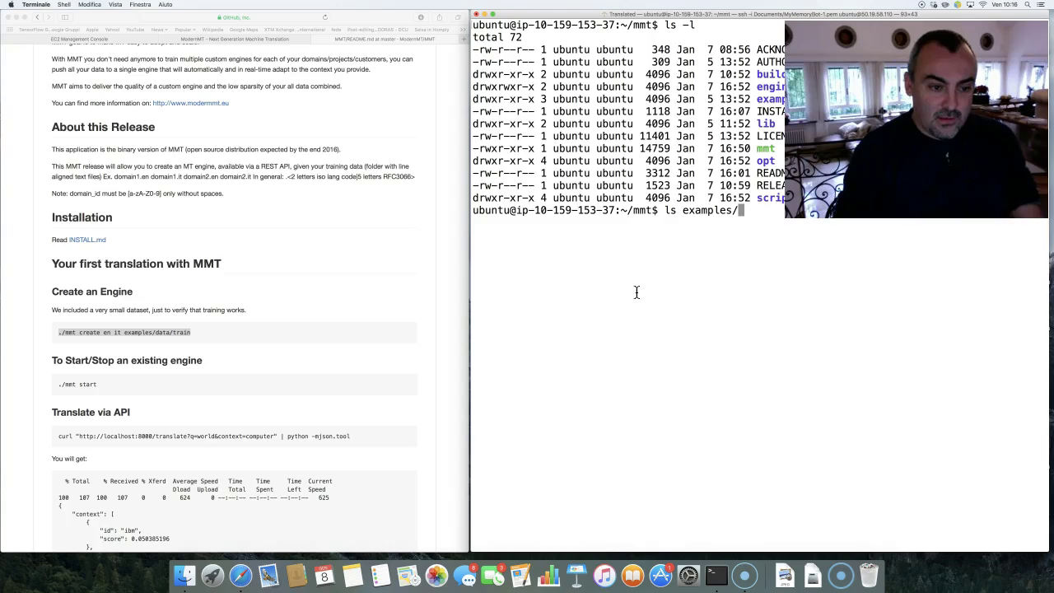
{"action": "type", "text": "da"}
{"action": "key", "text": "Tab"}
{"action": "type", "text": "tra"}
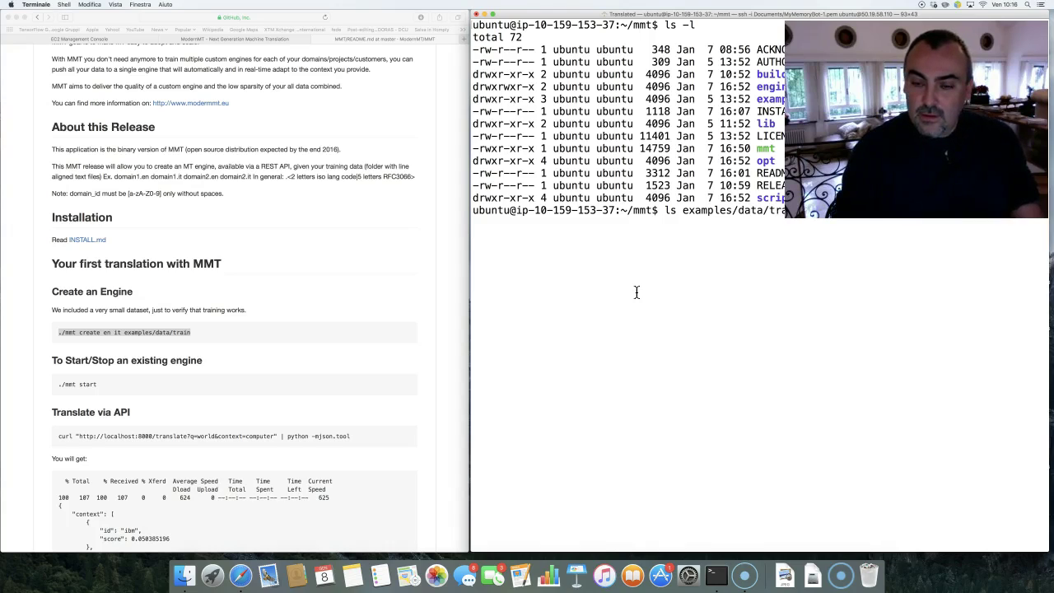
{"action": "key", "text": "Return"}
Step: List the examples/data/train/ folder in long format with ls -l and highlight the language extension of europarl.en
{"action": "type", "text": "ls -"}
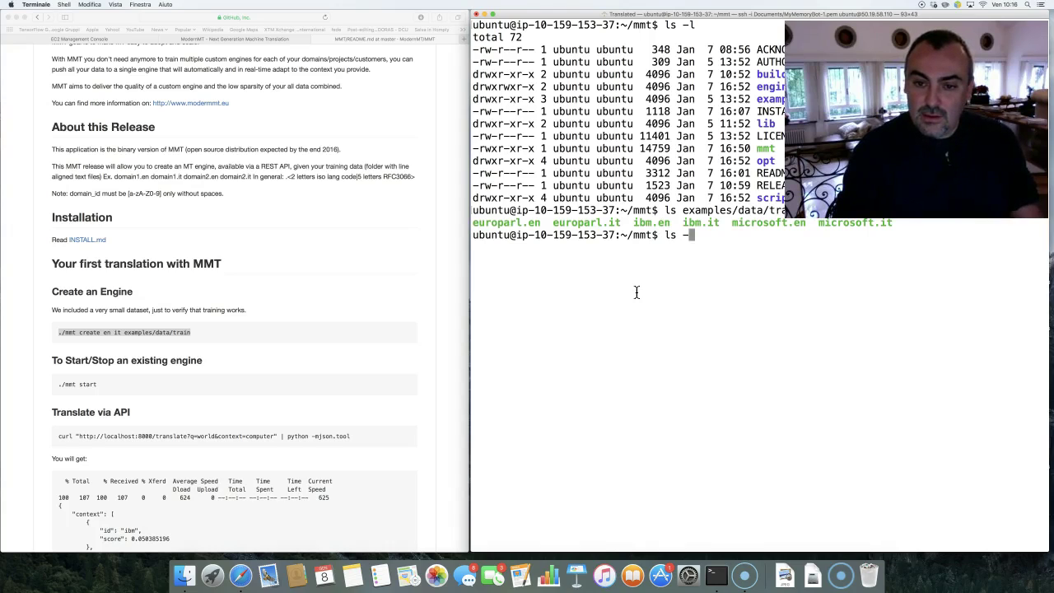
{"action": "key", "text": "Up"}
{"action": "key", "text": "ctrl+a"}
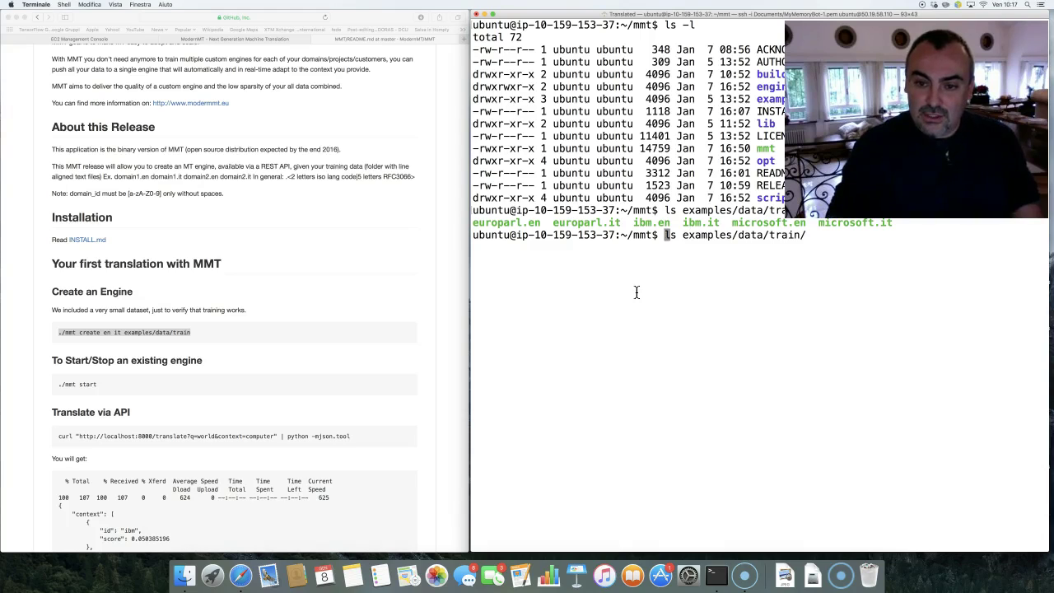
{"action": "key", "text": "Right"}
{"action": "key", "text": "Right"}
{"action": "key", "text": "Right"}
{"action": "type", "text": "-l"}
{"action": "key", "text": "Return"}
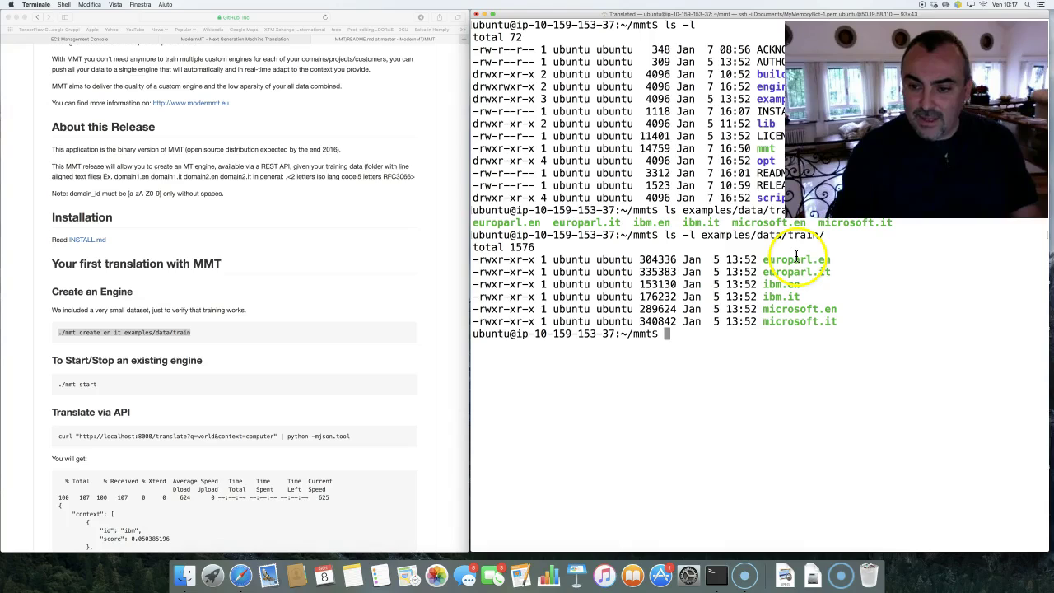
{"action": "left_click", "coordinate": [825, 260]}
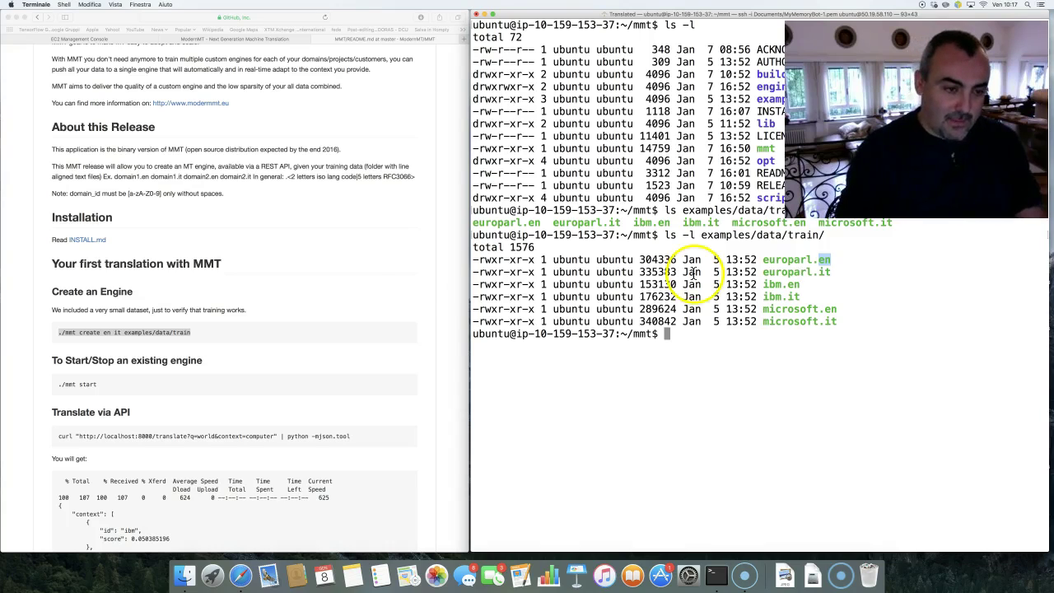
Step: Copy the engine creation command from the README and run ./mmt create en it examples/data/train in the terminal
{"action": "left_click", "coordinate": [170, 336]}
{"action": "key", "text": "super+c"}
{"action": "left_click", "coordinate": [602, 334]}
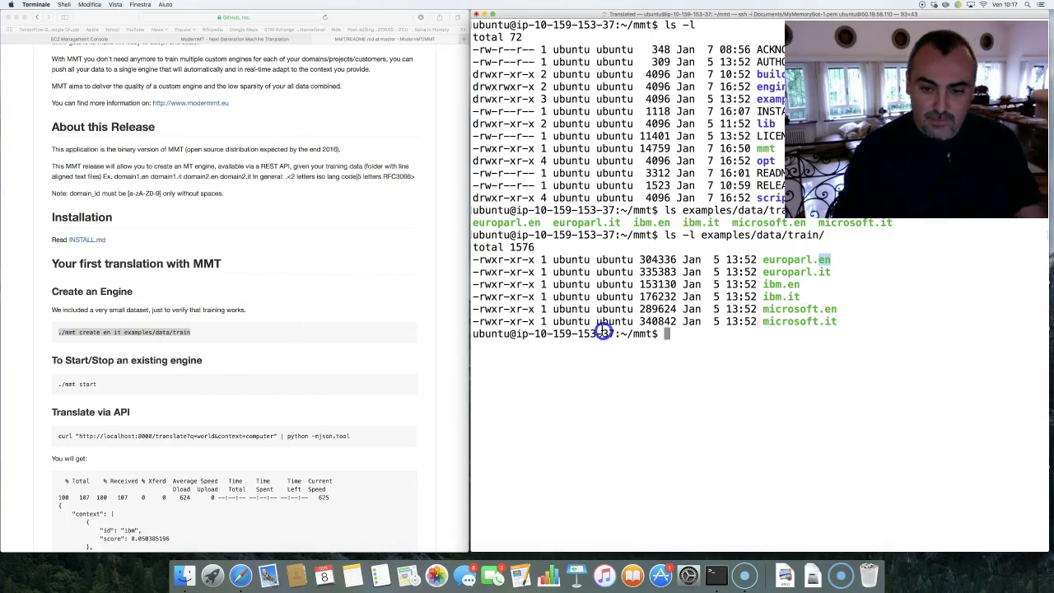
{"action": "key", "text": "super+v"}
{"action": "key", "text": "Return"}
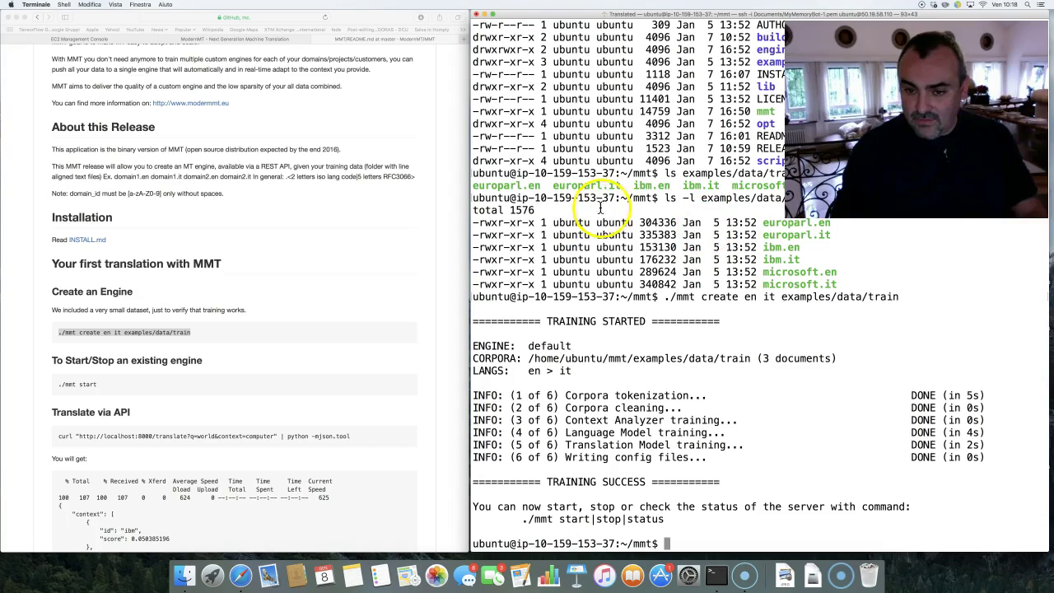
Step: Start the newly trained default engine with the suggested command ./mmt start
{"action": "left_click_drag", "start_coordinate": [522, 519], "coordinate": [594, 520]}
{"action": "key", "text": "super+c"}
{"action": "key", "text": "super+v"}
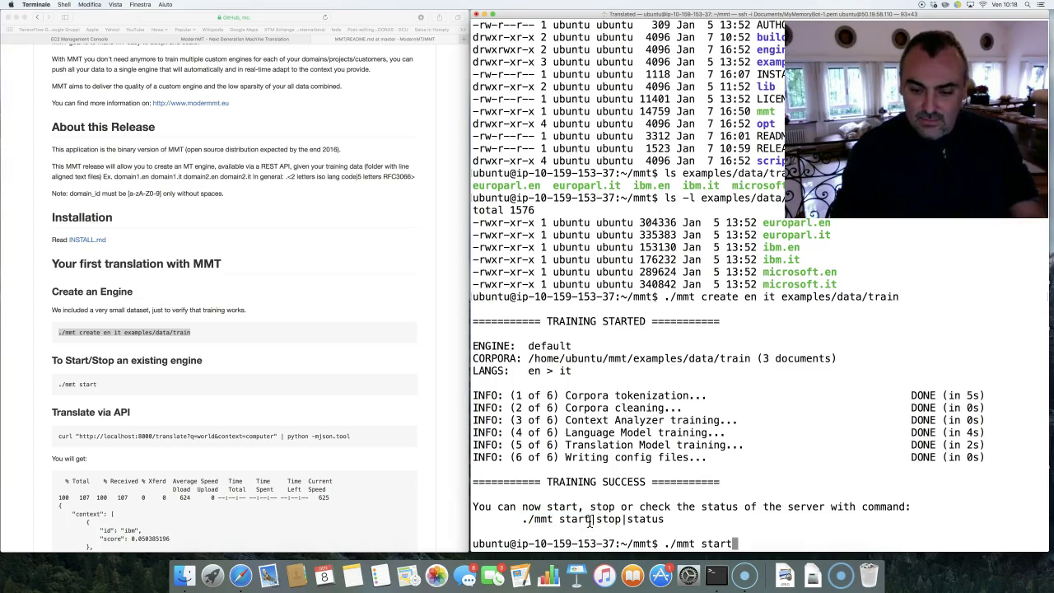
{"action": "key", "text": "Return"}
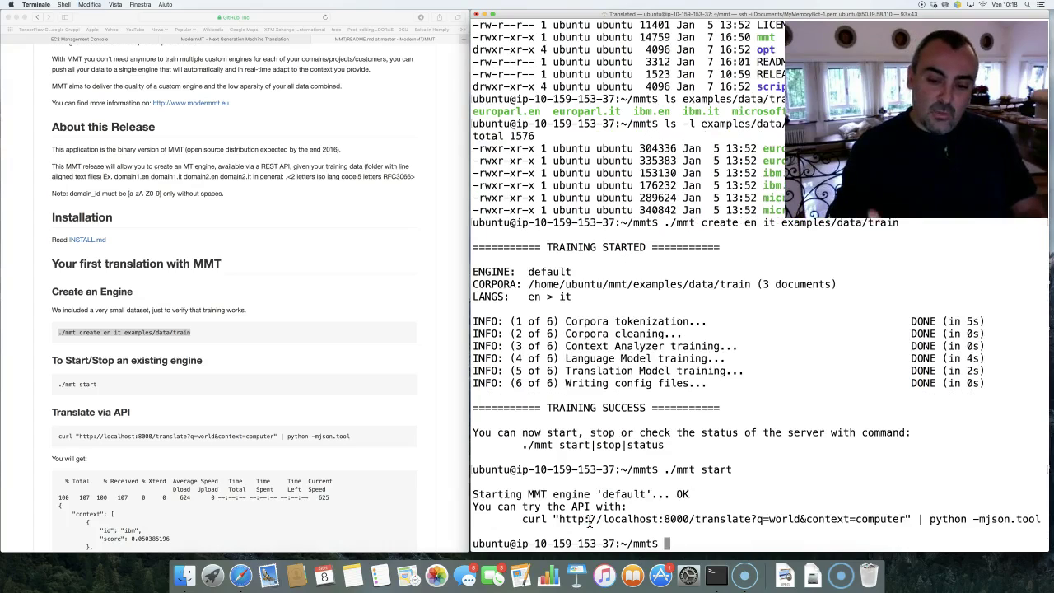
{"action": "left_click_drag", "start_coordinate": [559, 520], "coordinate": [901, 516]}
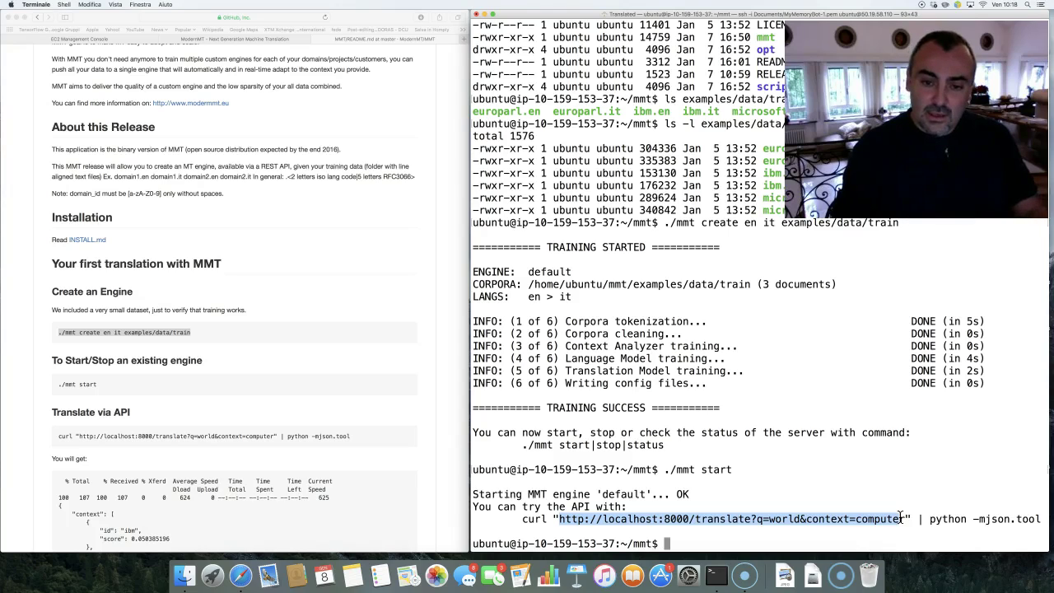
{"action": "left_click", "coordinate": [752, 495]}
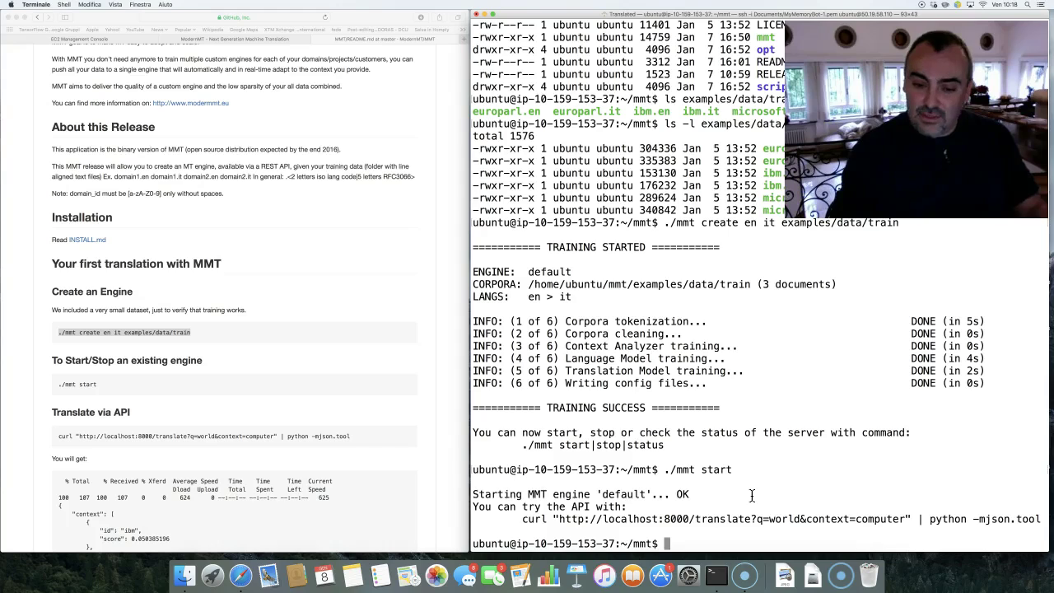
{"action": "left_click_drag", "start_coordinate": [523, 521], "coordinate": [1039, 519]}
{"action": "left_click", "coordinate": [1041, 519]}
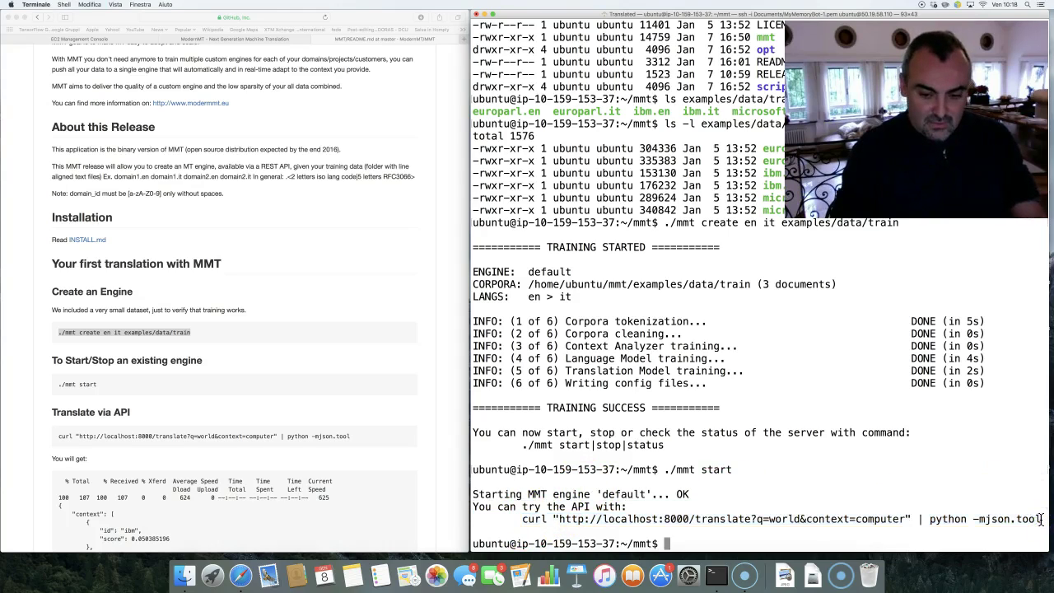
{"action": "key", "text": "super+v"}
{"action": "key", "text": "Return"}
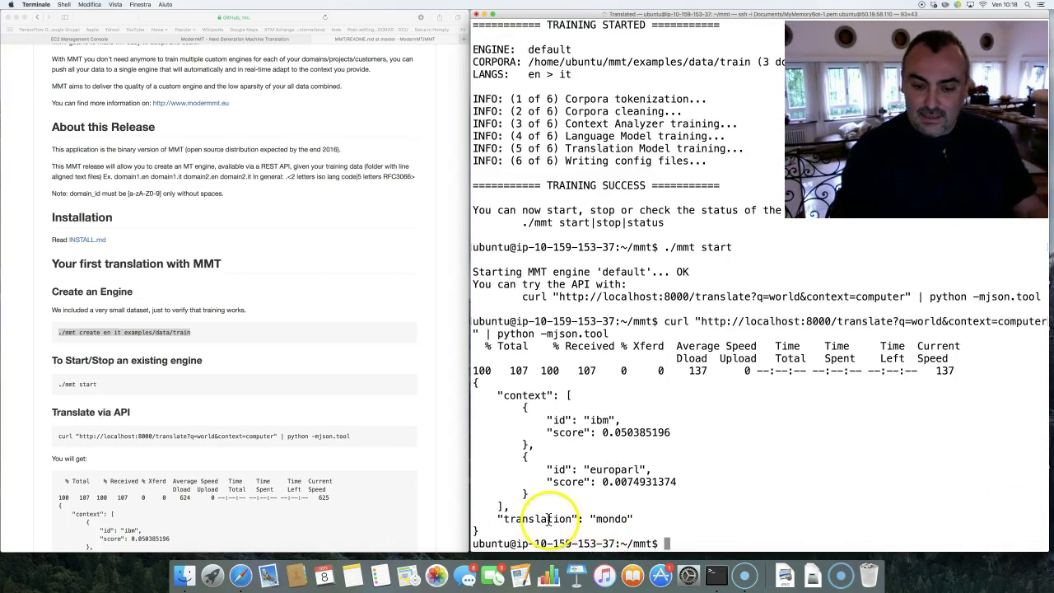
{"action": "double_click", "coordinate": [609, 519]}
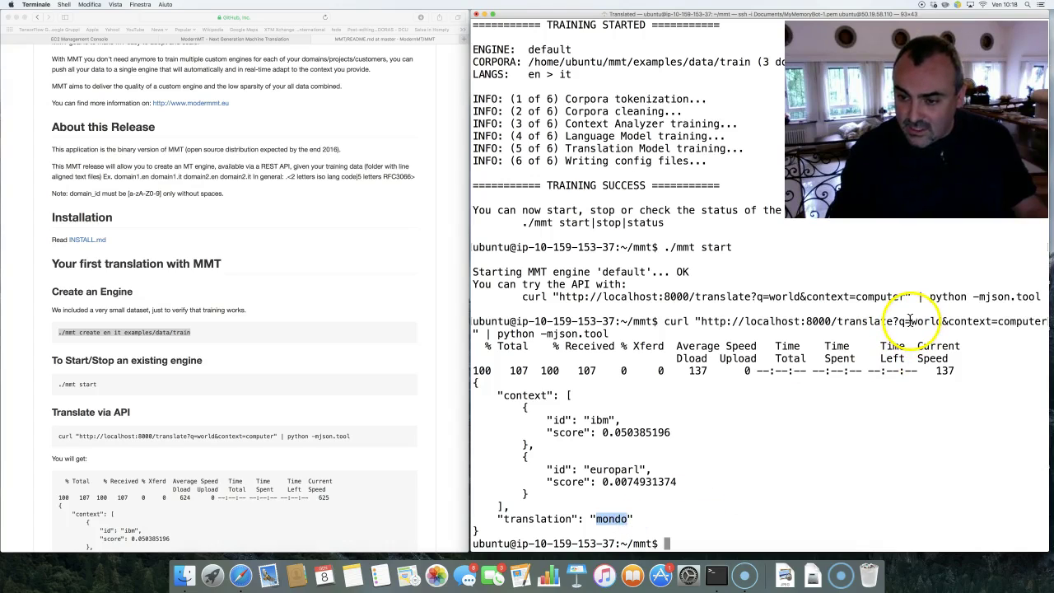
{"action": "left_click_drag", "start_coordinate": [910, 321], "coordinate": [948, 321]}
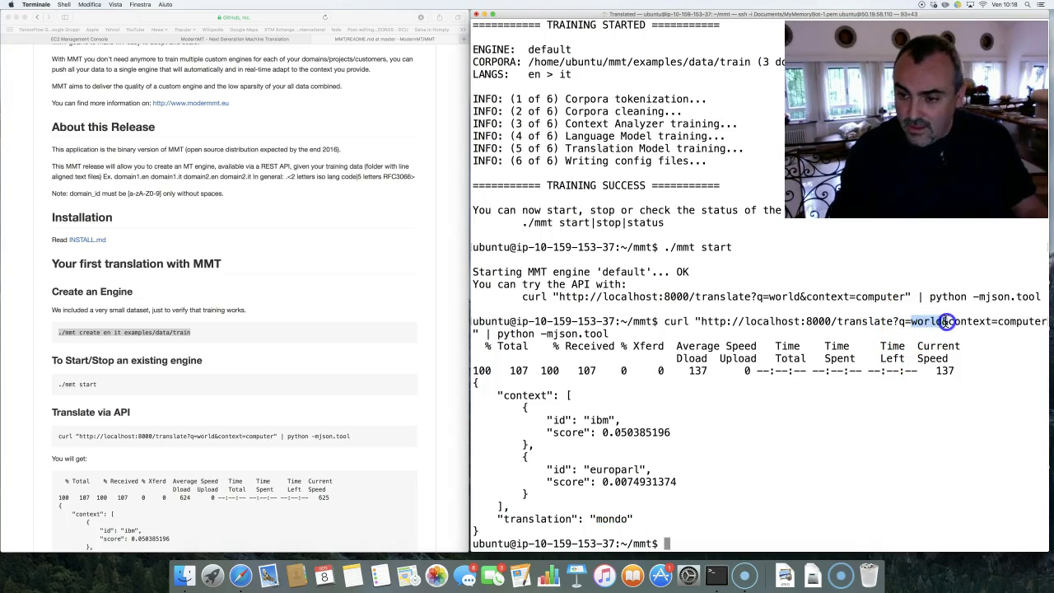
{"action": "left_click", "coordinate": [1008, 322]}
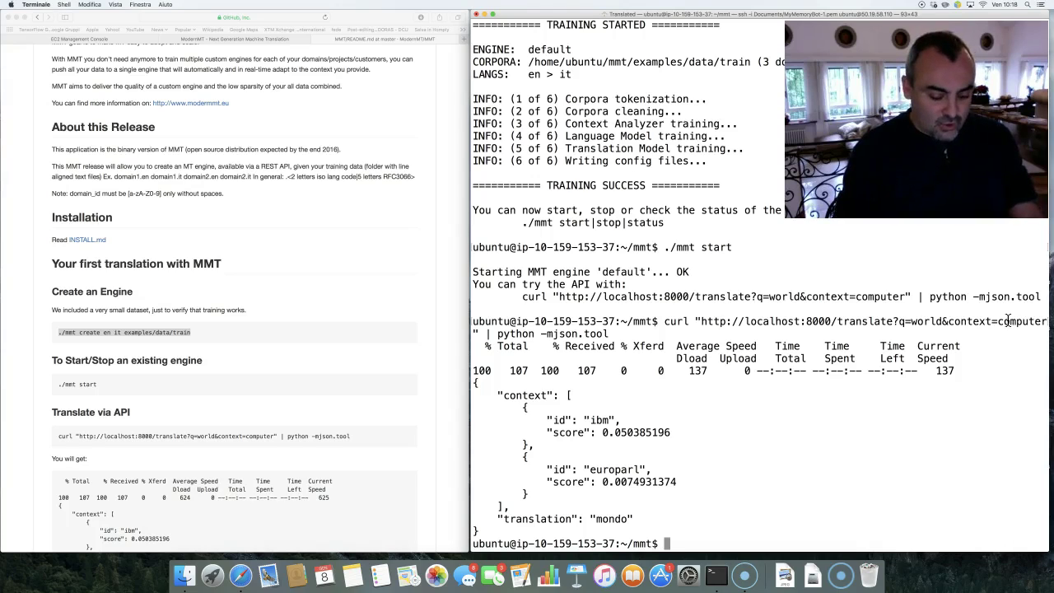
Step: List the mmt directory and stop the running default engine with ./mmt stop
{"action": "type", "text": "ls"}
{"action": "key", "text": "Return"}
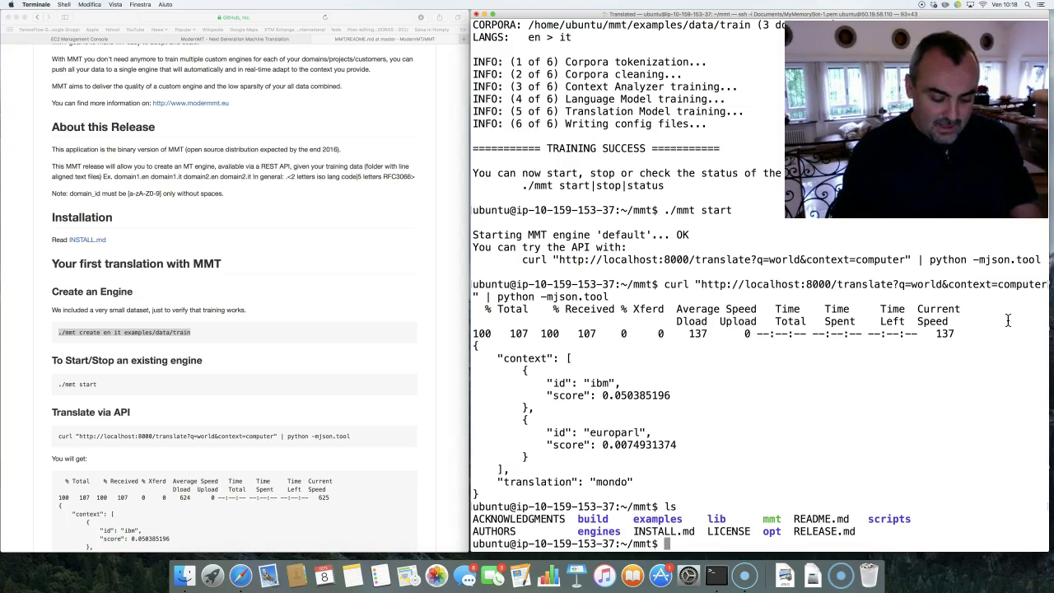
{"action": "type", "text": "./mmt stop"}
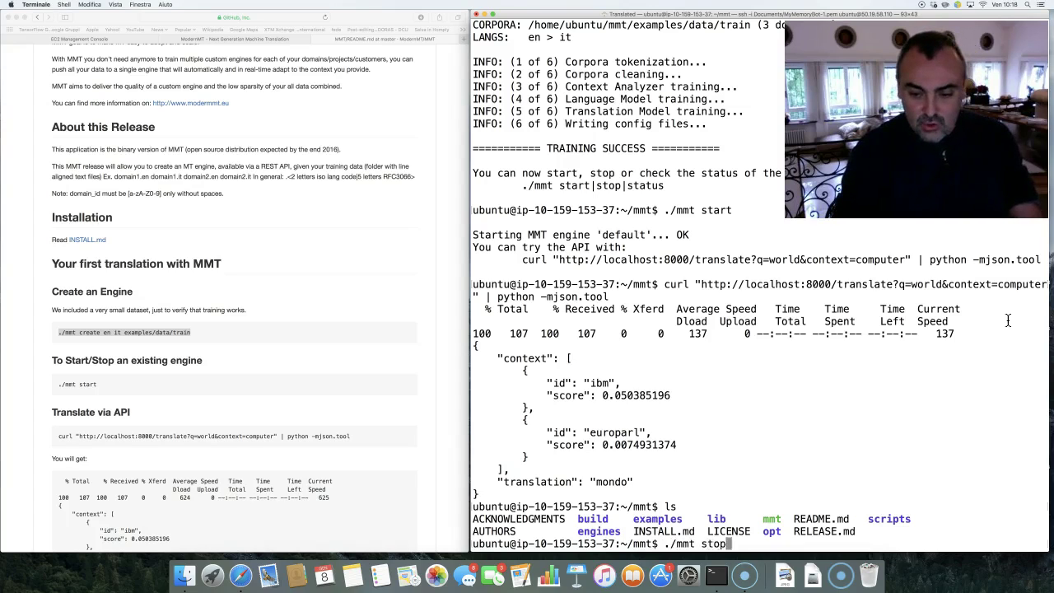
{"action": "key", "text": "Return"}
Step: Move the eim engine from the parent directory into the engines/ folder with mv ../eim engines/
{"action": "type", "text": "mv "}
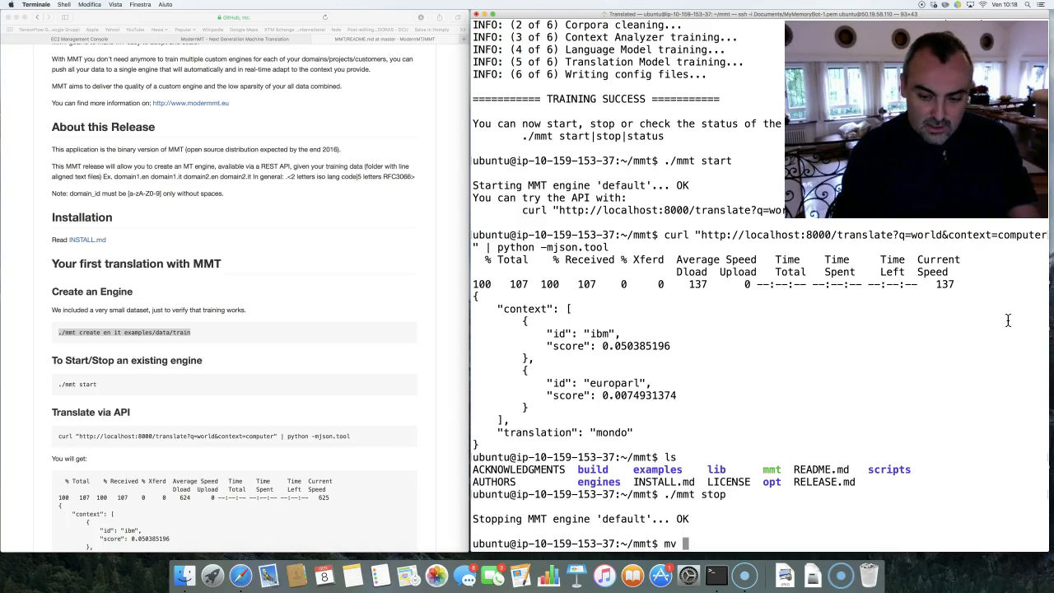
{"action": "type", "text": "../"}
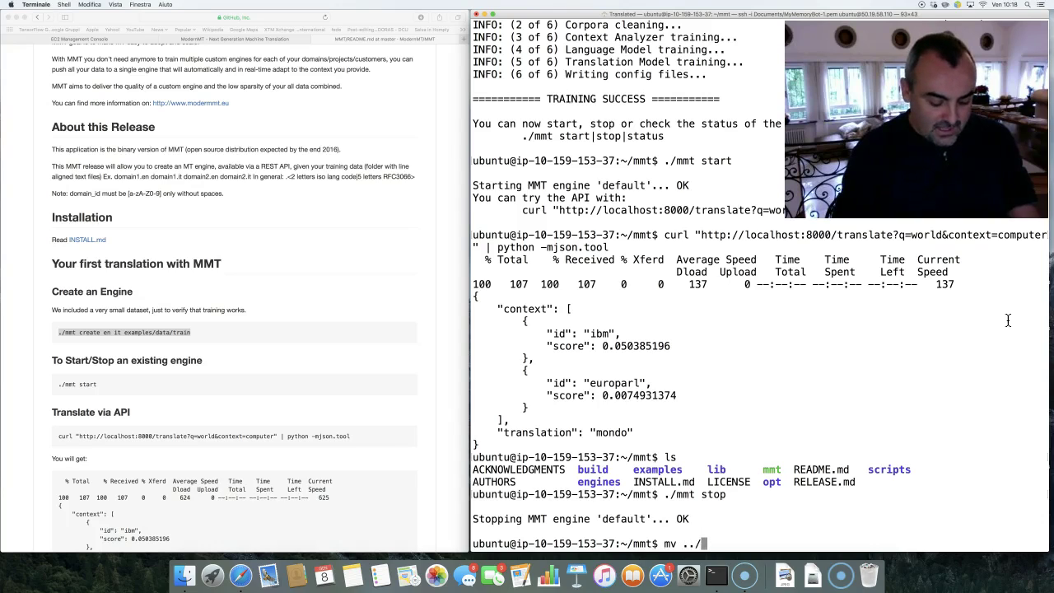
{"action": "type", "text": "e"}
{"action": "key", "text": "Tab"}
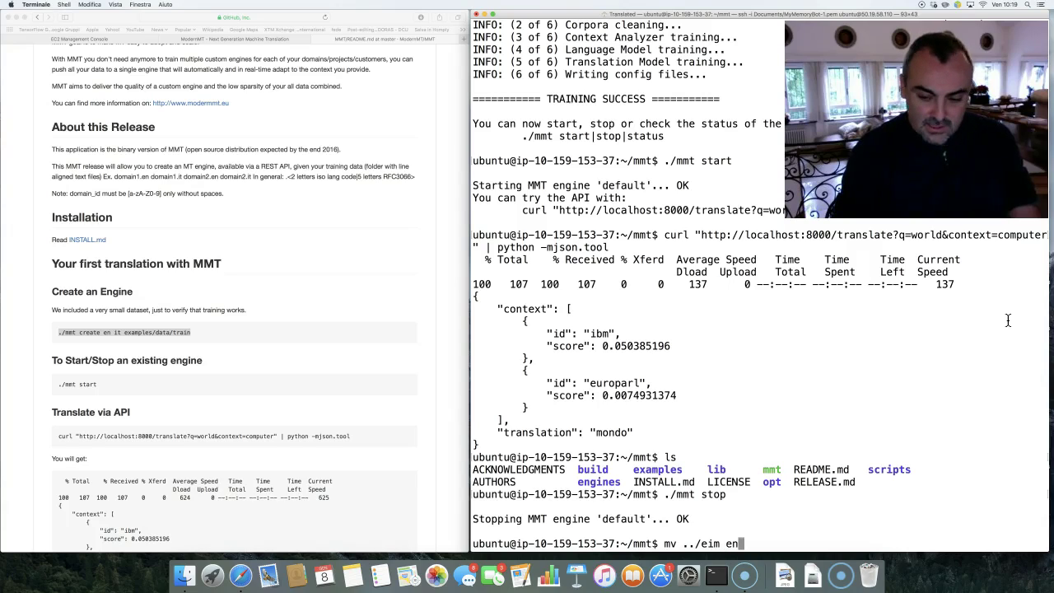
{"action": "type", "text": "en"}
{"action": "key", "text": "Tab"}
{"action": "key", "text": "Return"}
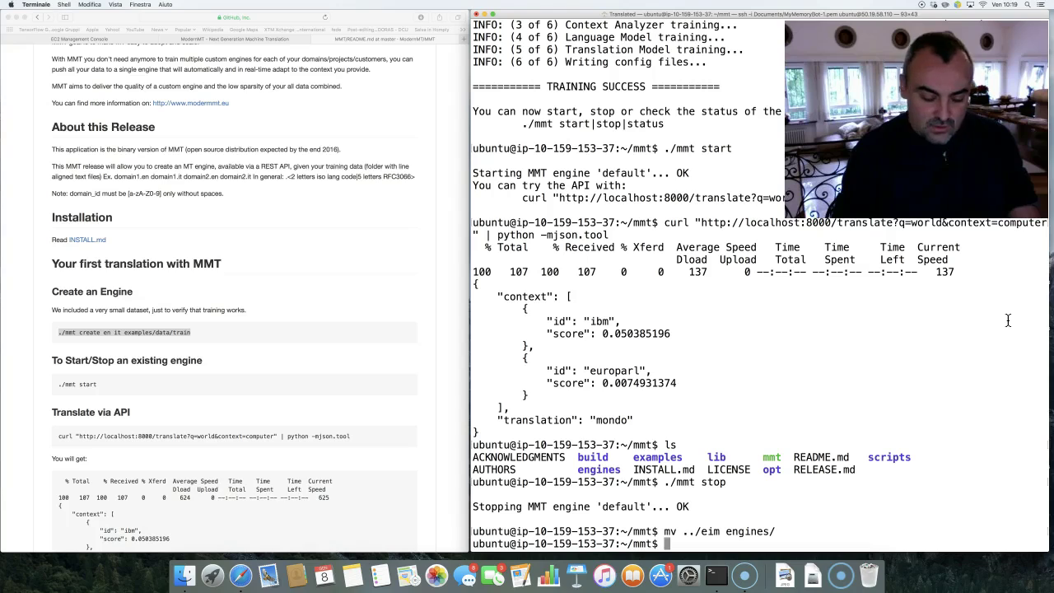
Step: Start the eim engine with ./mmt start -e eim
{"action": "type", "text": "./mmt s"}
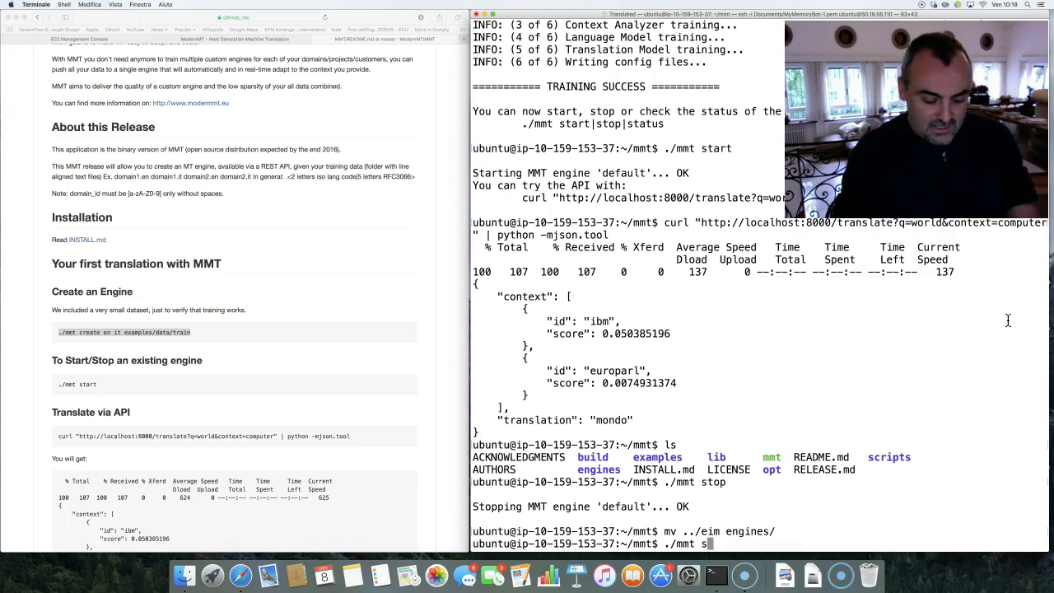
{"action": "type", "text": "tart -e "}
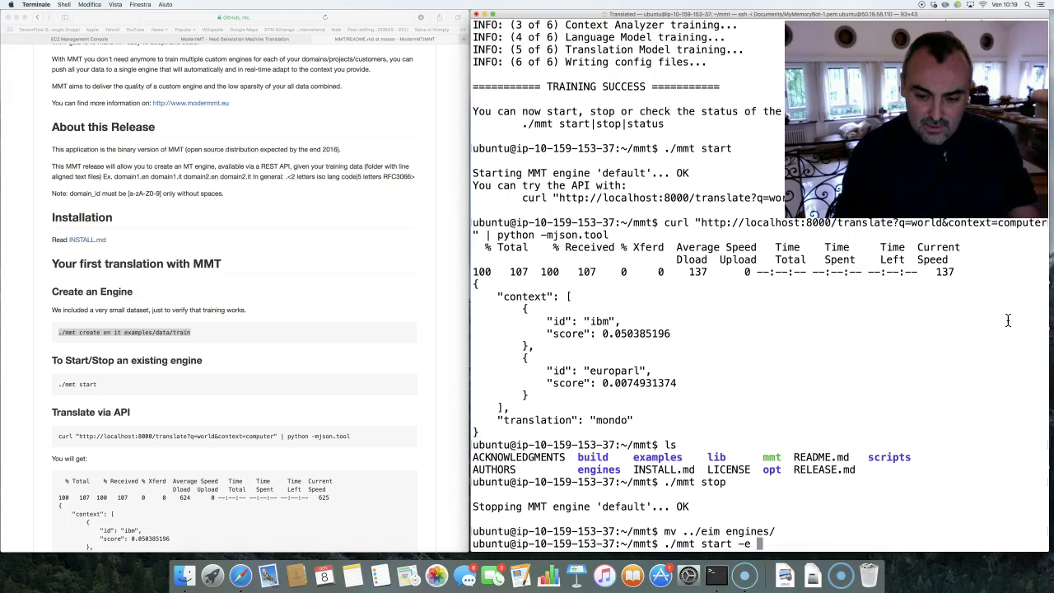
{"action": "type", "text": "eim"}
{"action": "key", "text": "Return"}
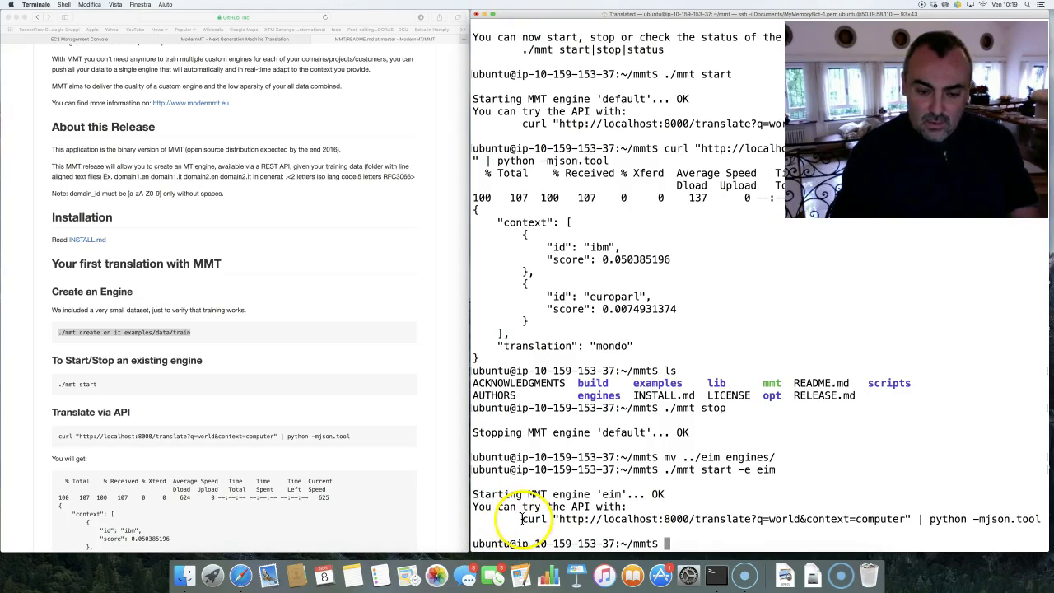
Step: Copy the curl test command suggested for the eim engine and clear the terminal
{"action": "left_click_drag", "start_coordinate": [522, 519], "coordinate": [1043, 518]}
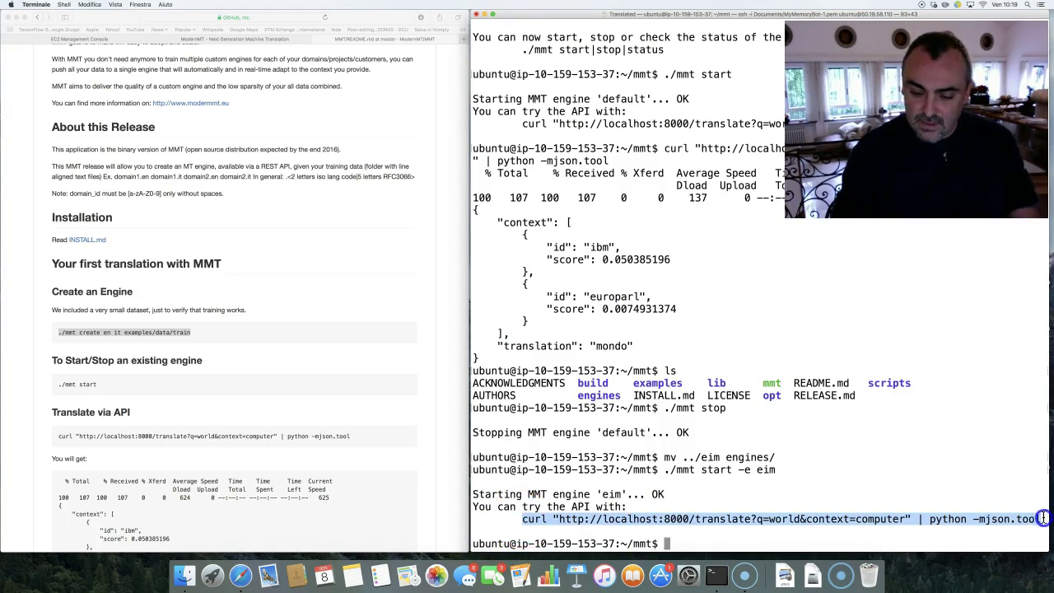
{"action": "left_click", "coordinate": [1044, 517]}
{"action": "type", "text": "cleart"}
{"action": "key", "text": "Return"}
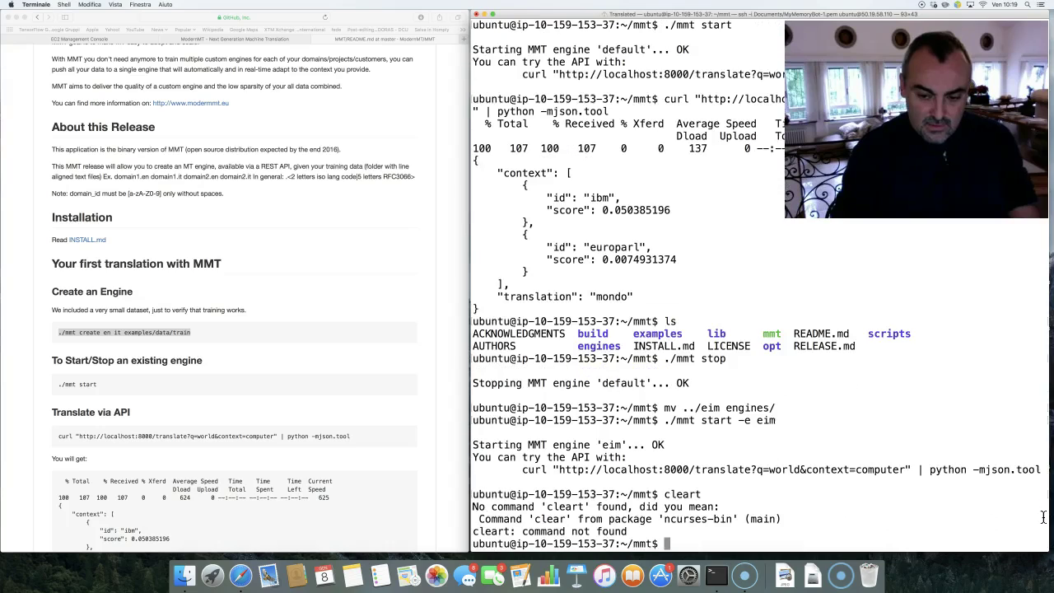
{"action": "type", "text": "cl"}
{"action": "key", "text": "ctrl+c"}
{"action": "type", "text": "cl"}
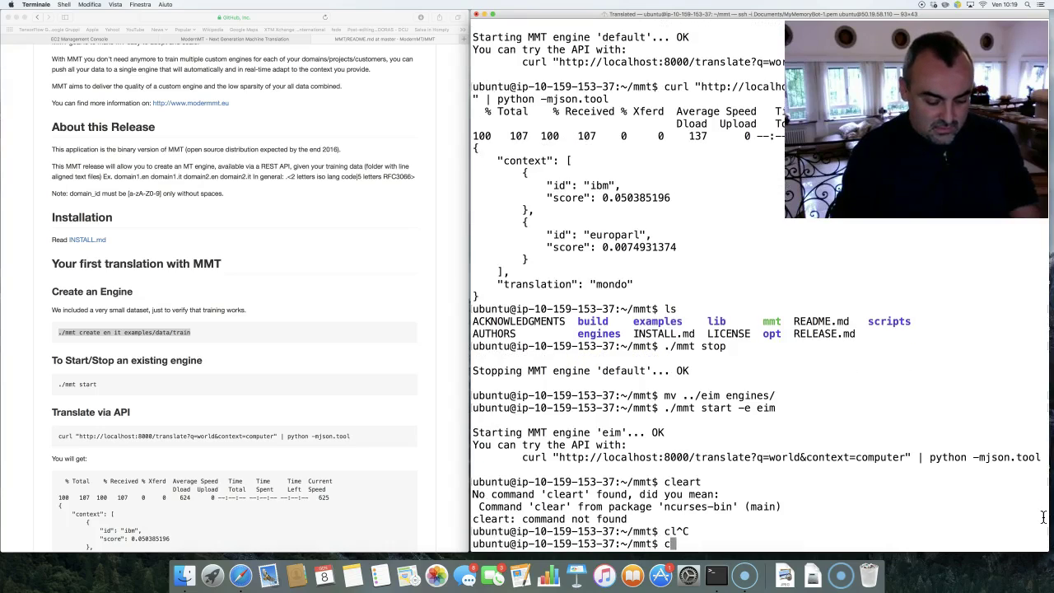
{"action": "type", "text": "ar"}
{"action": "key", "text": "Return"}
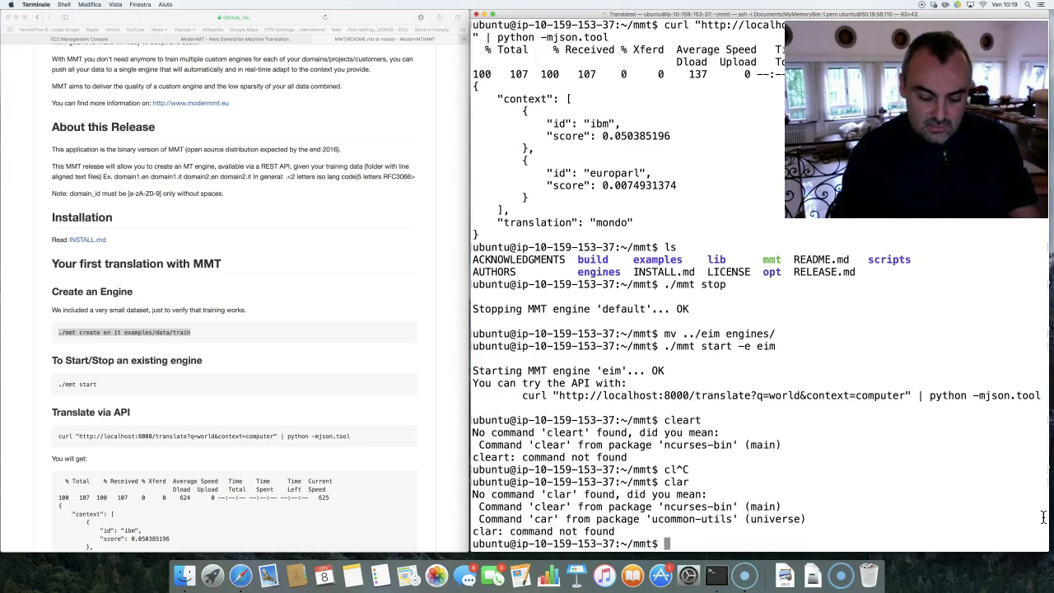
{"action": "type", "text": "clear"}
{"action": "key", "text": "Return"}
{"action": "key", "text": "super+v"}
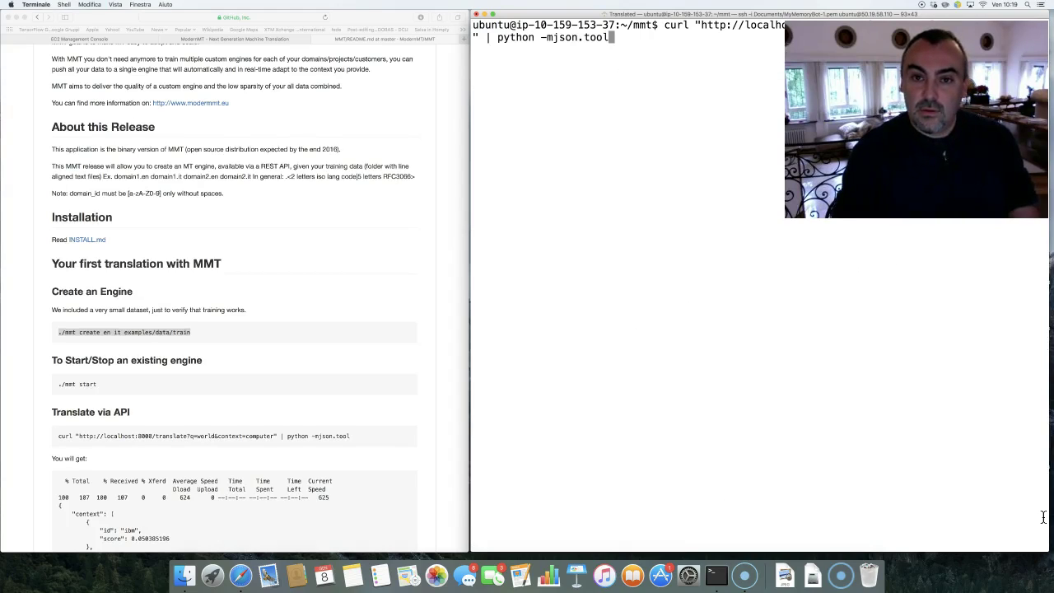
{"action": "key", "text": "ctrl+c"}
{"action": "key", "text": "ctrl+c"}
{"action": "key", "text": "Return"}
{"action": "key", "text": "Return"}
{"action": "key", "text": "Return"}
{"action": "key", "text": "Return"}
{"action": "key", "text": "Return"}
{"action": "key", "text": "Return"}
{"action": "key", "text": "Return"}
{"action": "key", "text": "Return"}
{"action": "key", "text": "Return"}
{"action": "key", "text": "Return"}
{"action": "key", "text": "Return"}
{"action": "key", "text": "Return"}
{"action": "key", "text": "Return"}
{"action": "key", "text": "Return"}
{"action": "key", "text": "Return"}
{"action": "key", "text": "Return"}
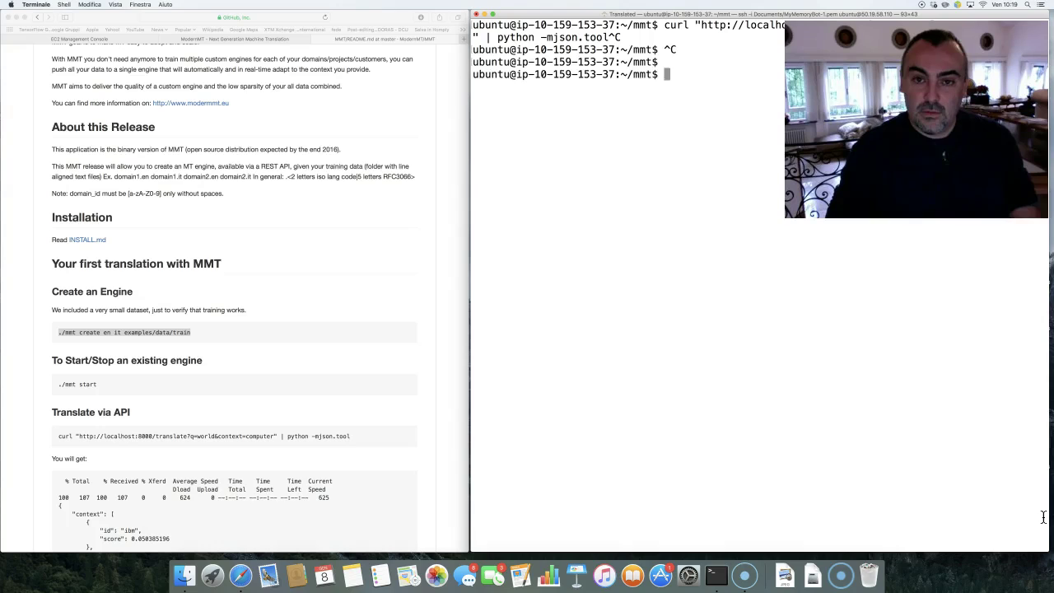
{"action": "type", "text": "clear"}
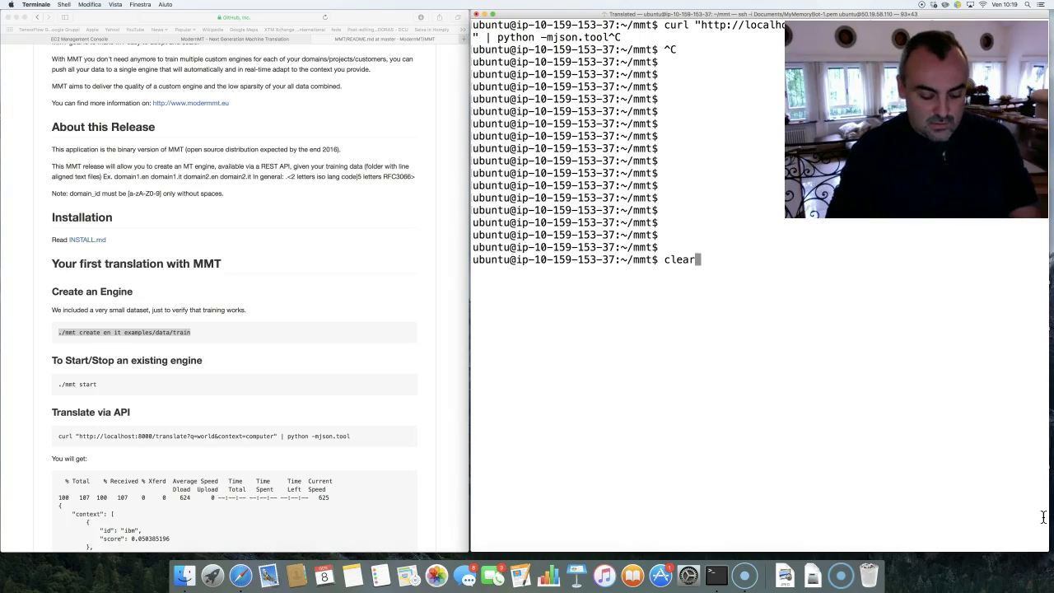
{"action": "key", "text": "ctrl+c"}
Step: Paste the copied curl test command at the prompt and replace its query word world with party
{"action": "key", "text": "super+v"}
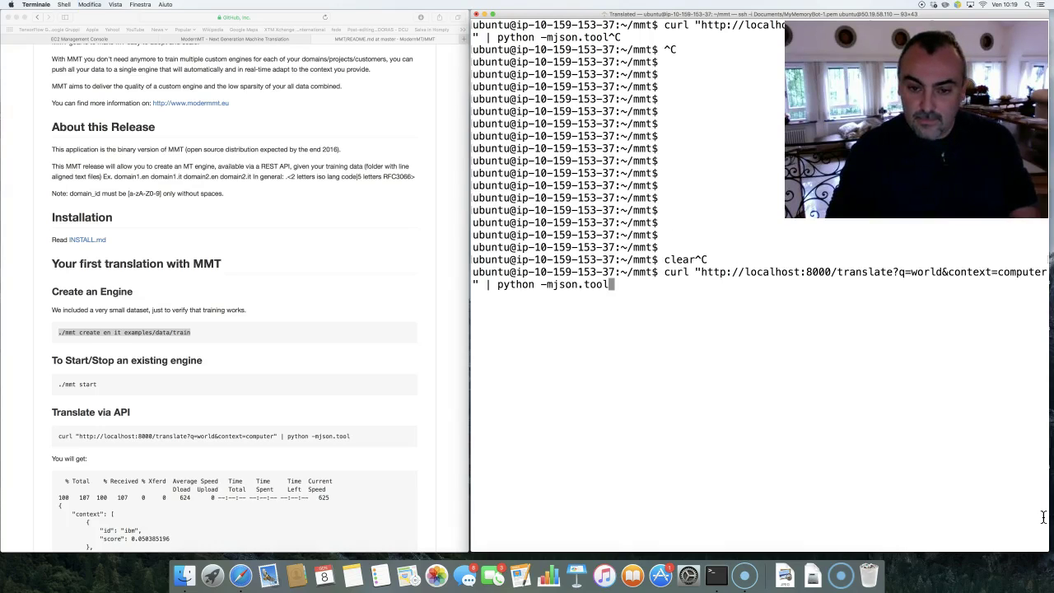
{"action": "key", "text": "Left"}
{"action": "key", "text": "Left"}
{"action": "key", "text": "Left"}
{"action": "key", "text": "Left"}
{"action": "key", "text": "Left"}
{"action": "key", "text": "Left"}
{"action": "key", "text": "Left"}
{"action": "key", "text": "Left"}
{"action": "key", "text": "Left"}
{"action": "key", "text": "Left"}
{"action": "key", "text": "Left"}
{"action": "key", "text": "Left"}
{"action": "key", "text": "Left"}
{"action": "key", "text": "Left"}
{"action": "key", "text": "Left"}
{"action": "key", "text": "Left"}
{"action": "key", "text": "Left"}
{"action": "key", "text": "Left"}
{"action": "key", "text": "Left"}
{"action": "key", "text": "Left"}
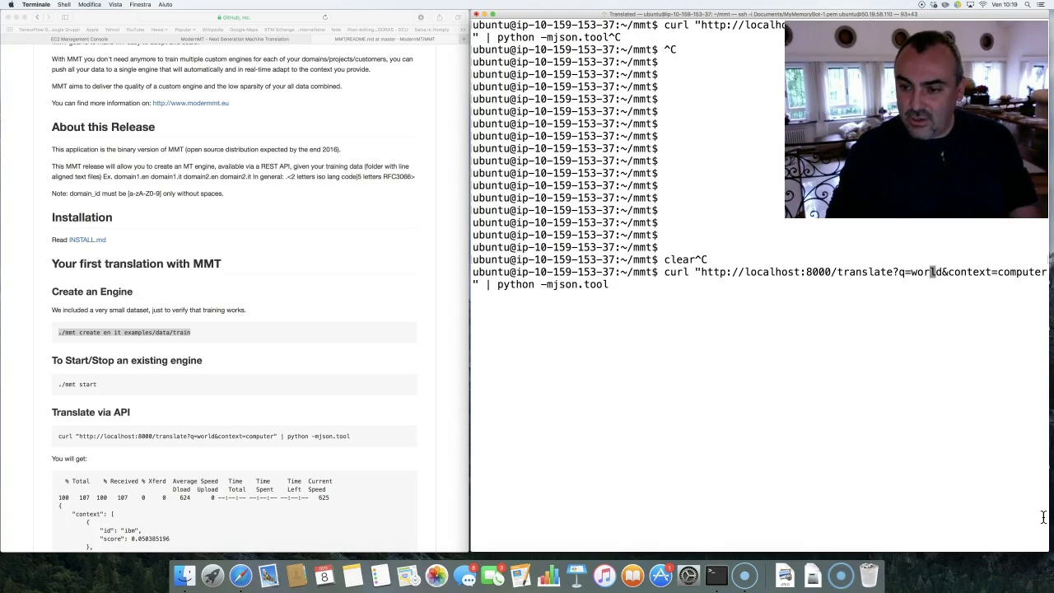
{"action": "key", "text": "Left"}
{"action": "key", "text": "Left"}
{"action": "key", "text": "Delete"}
{"action": "key", "text": "Delete"}
{"action": "key", "text": "Delete"}
{"action": "key", "text": "Delete"}
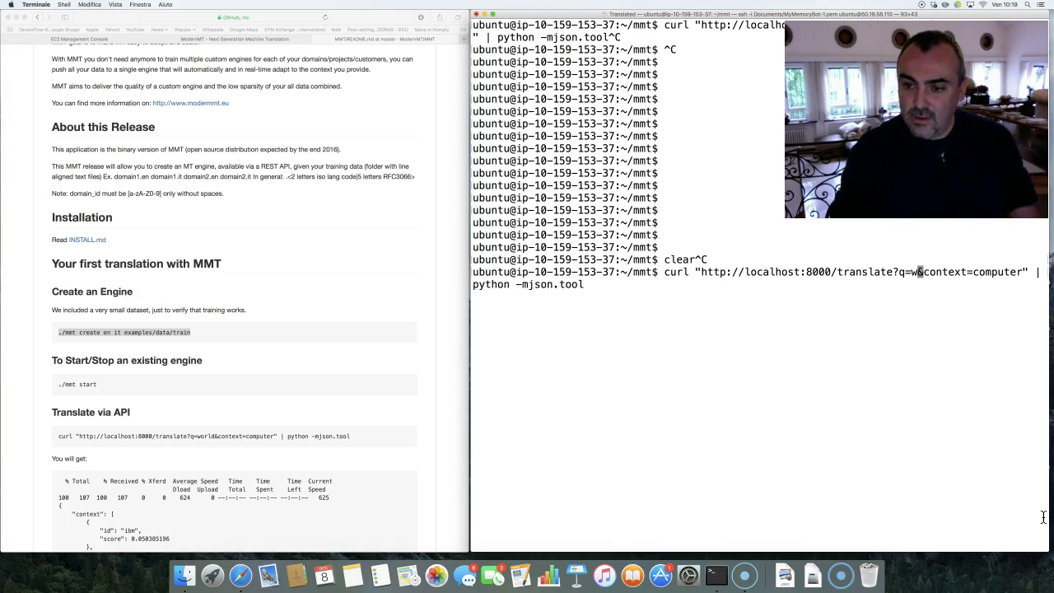
{"action": "key", "text": "BackSpace"}
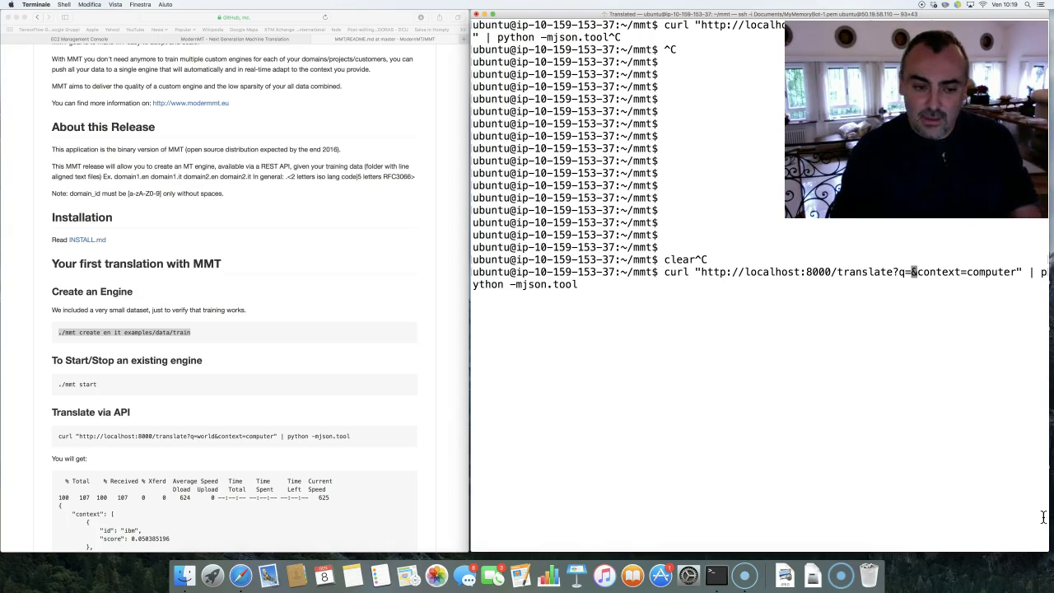
{"action": "type", "text": "pa"}
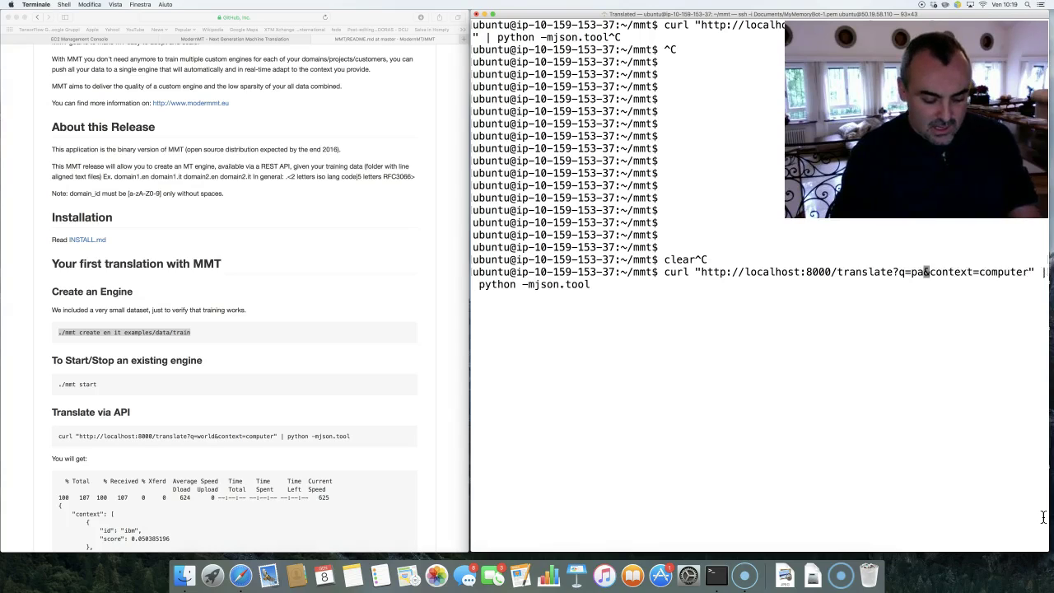
{"action": "type", "text": "rty"}
Step: Send the translation request for party with the context computer to the local engine
{"action": "key", "text": "Right"}
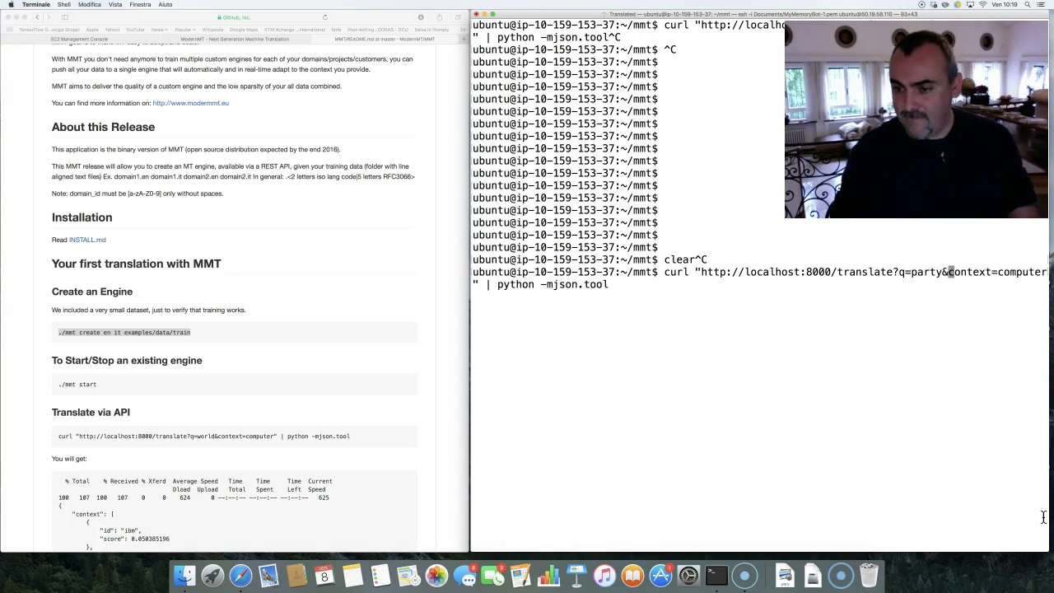
{"action": "key", "text": "Right"}
{"action": "key", "text": "Right"}
{"action": "key", "text": "Right"}
{"action": "key", "text": "Right"}
{"action": "key", "text": "Right"}
{"action": "key", "text": "Right"}
{"action": "key", "text": "Right"}
{"action": "key", "text": "Right"}
{"action": "key", "text": "Right"}
{"action": "key", "text": "Right"}
{"action": "key", "text": "Left"}
{"action": "key", "text": "Left"}
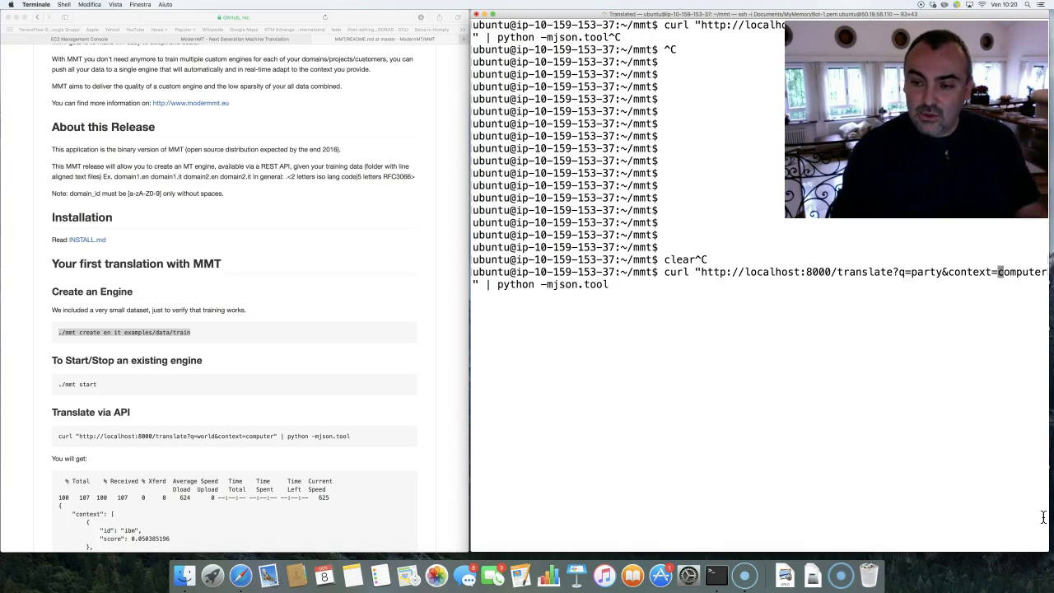
{"action": "key", "text": "Return"}
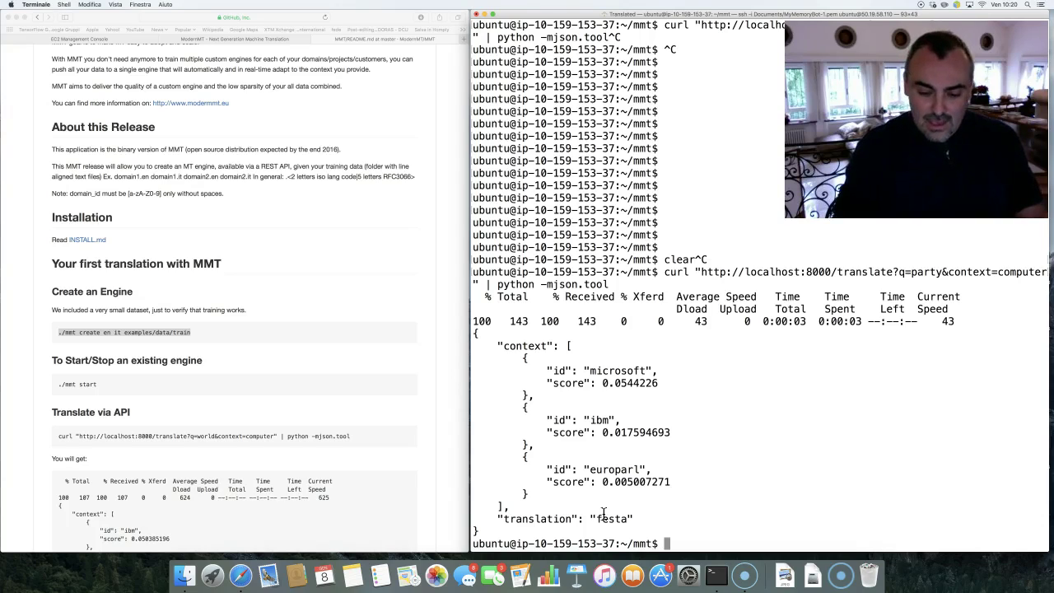
Step: Recall the party translation request, replace its context with we+approved+the+law, run it and highlight the returned translation
{"action": "key", "text": "Up"}
{"action": "key", "text": "Left"}
{"action": "key", "text": "Left"}
{"action": "key", "text": "Left"}
{"action": "key", "text": "Left"}
{"action": "key", "text": "Left"}
{"action": "key", "text": "Left"}
{"action": "key", "text": "Left"}
{"action": "key", "text": "Left"}
{"action": "key", "text": "Left"}
{"action": "key", "text": "Left"}
{"action": "key", "text": "Left"}
{"action": "key", "text": "Left"}
{"action": "key", "text": "Left"}
{"action": "key", "text": "Left"}
{"action": "key", "text": "Left"}
{"action": "key", "text": "Left"}
{"action": "key", "text": "Left"}
{"action": "key", "text": "Left"}
{"action": "key", "text": "Left"}
{"action": "key", "text": "Left"}
{"action": "key", "text": "Left"}
{"action": "key", "text": "Left"}
{"action": "key", "text": "Left"}
{"action": "key", "text": "Left"}
{"action": "key", "text": "Left"}
{"action": "key", "text": "Left"}
{"action": "key", "text": "Left"}
{"action": "key", "text": "Left"}
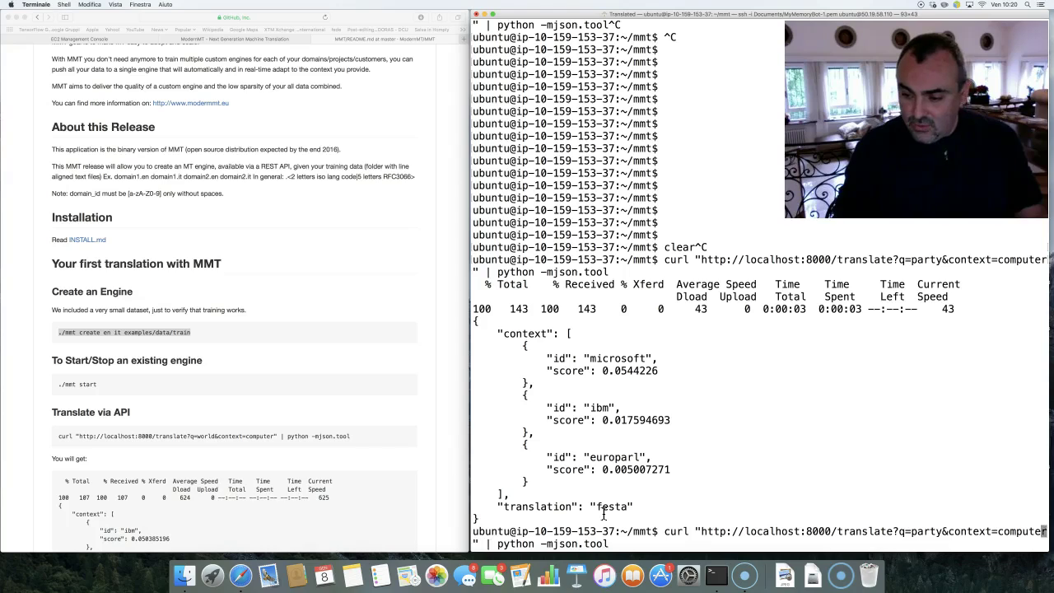
{"action": "key", "text": "Left"}
{"action": "key", "text": "Delete"}
{"action": "key", "text": "Delete"}
{"action": "key", "text": "Delete"}
{"action": "key", "text": "Delete"}
{"action": "key", "text": "Delete"}
{"action": "key", "text": "Delete"}
{"action": "key", "text": "Delete"}
{"action": "key", "text": "Delete"}
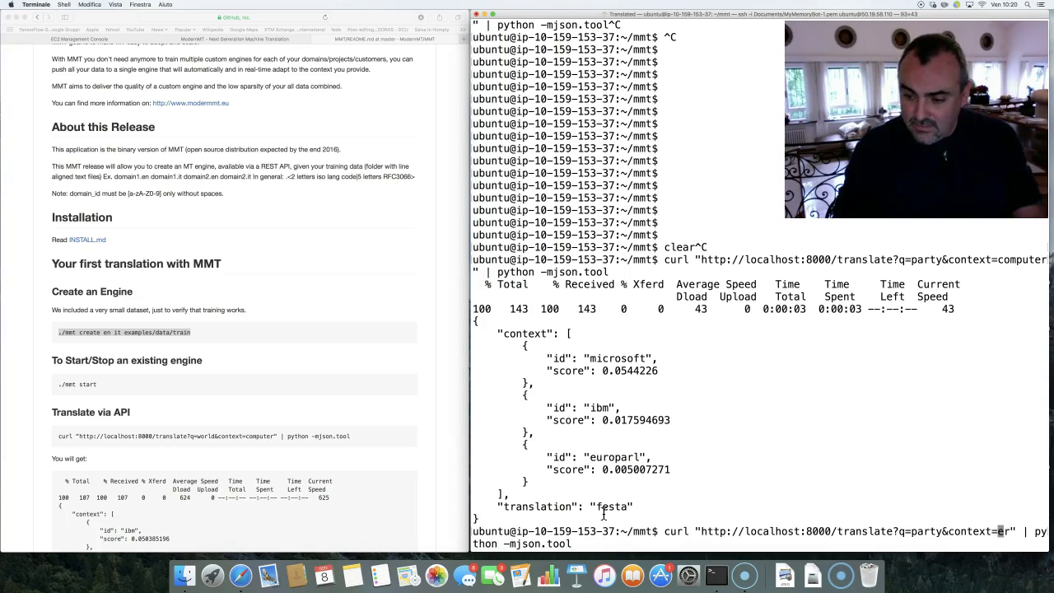
{"action": "type", "text": "we+appro"}
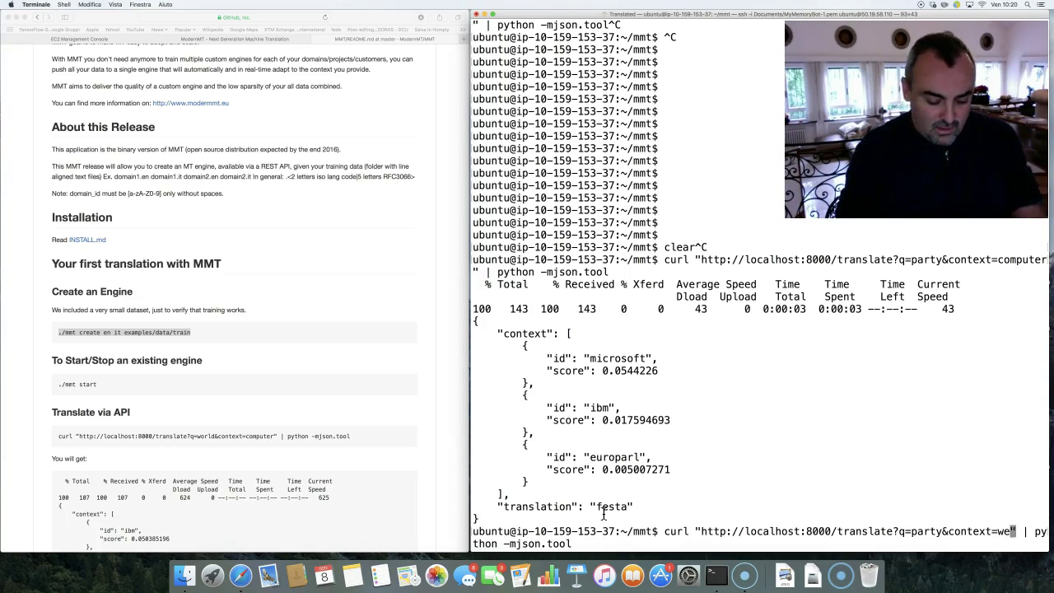
{"action": "type", "text": "ved+the+"}
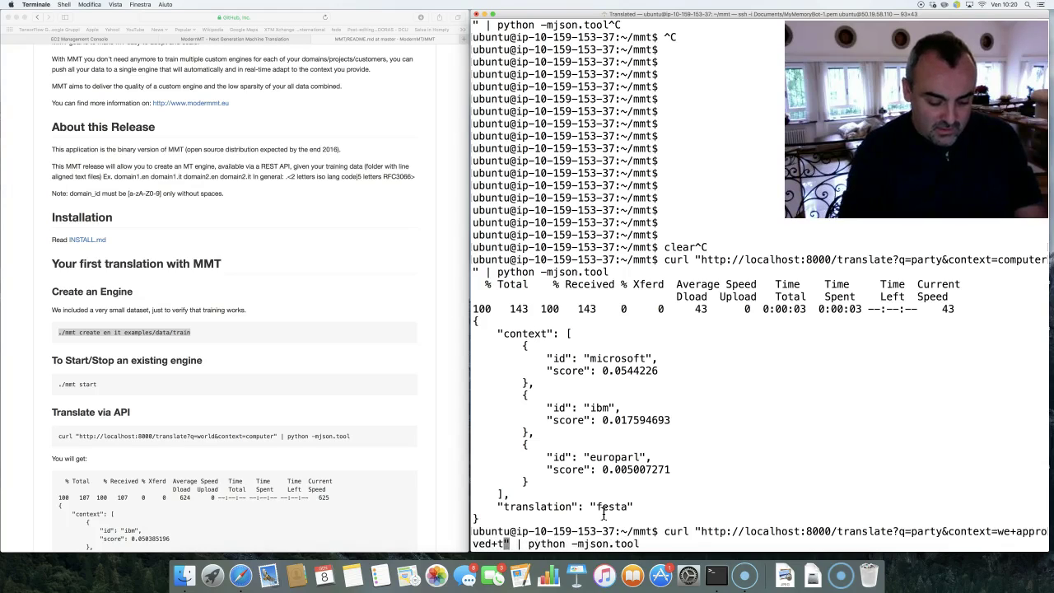
{"action": "type", "text": "law"}
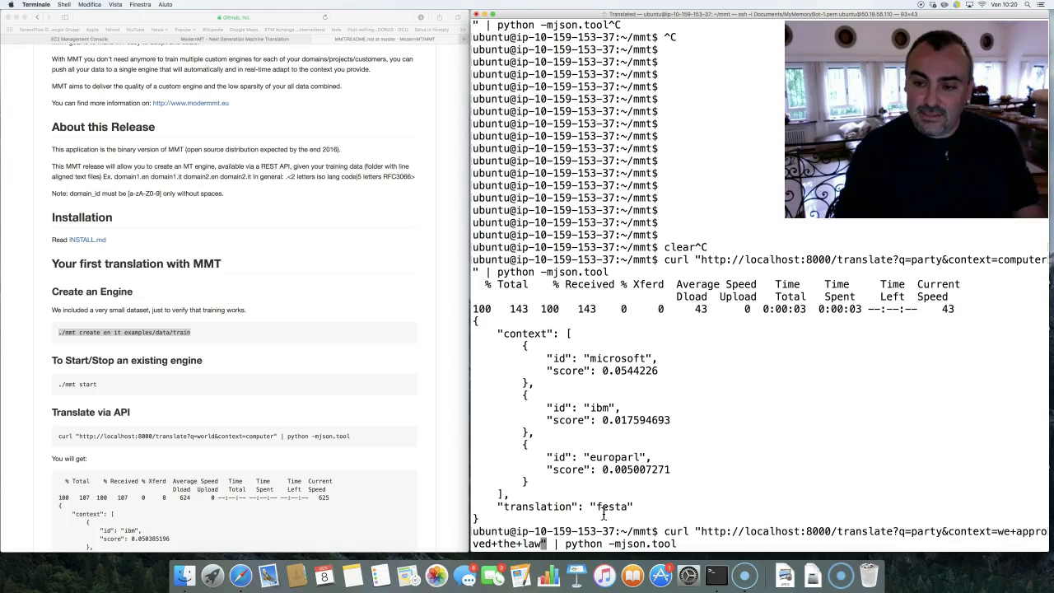
{"action": "key", "text": "Return"}
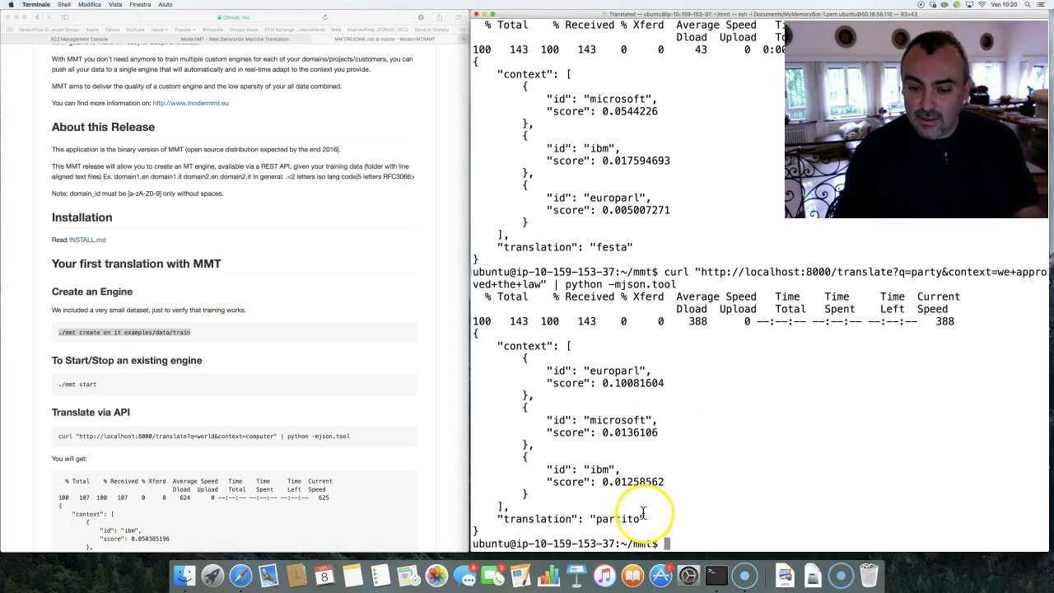
{"action": "double_click", "coordinate": [631, 518]}
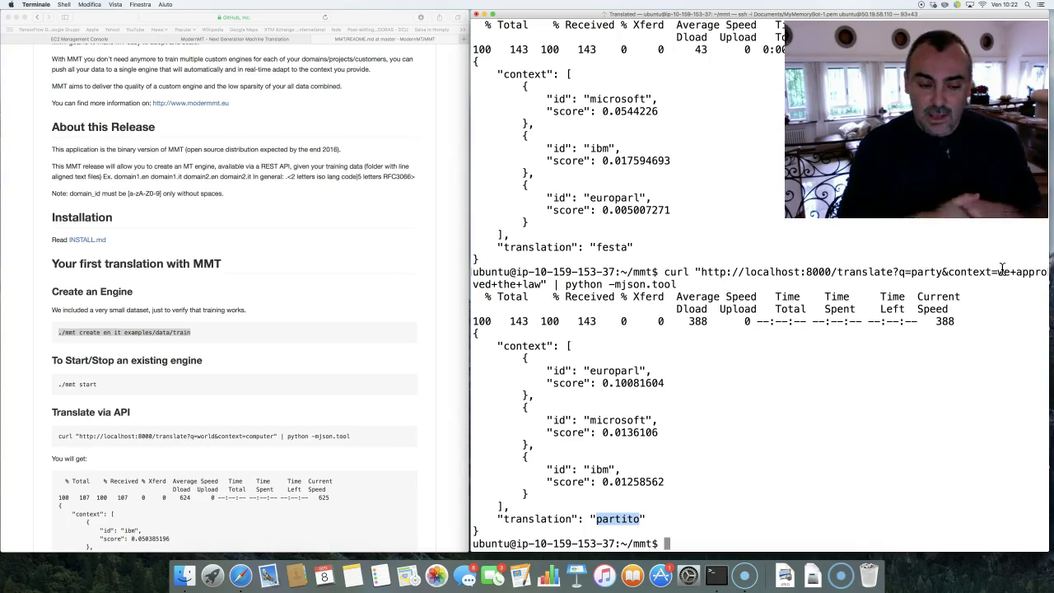
Step: Begin entering an ./mmt start command with the --master option at the prompt
{"action": "type", "text": "."}
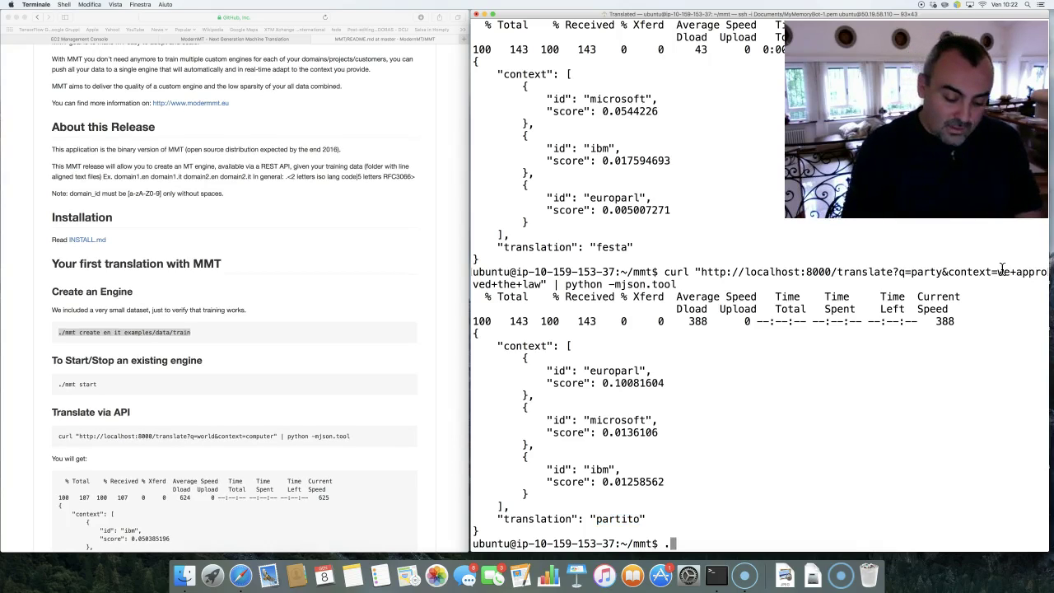
{"action": "type", "text": "/mmt st"}
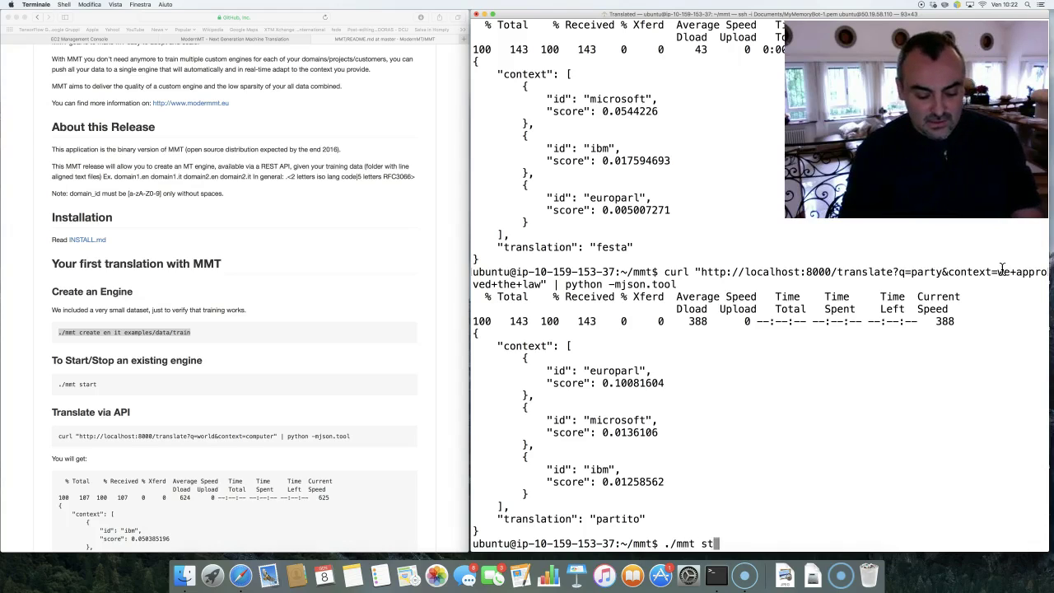
{"action": "type", "text": "art "}
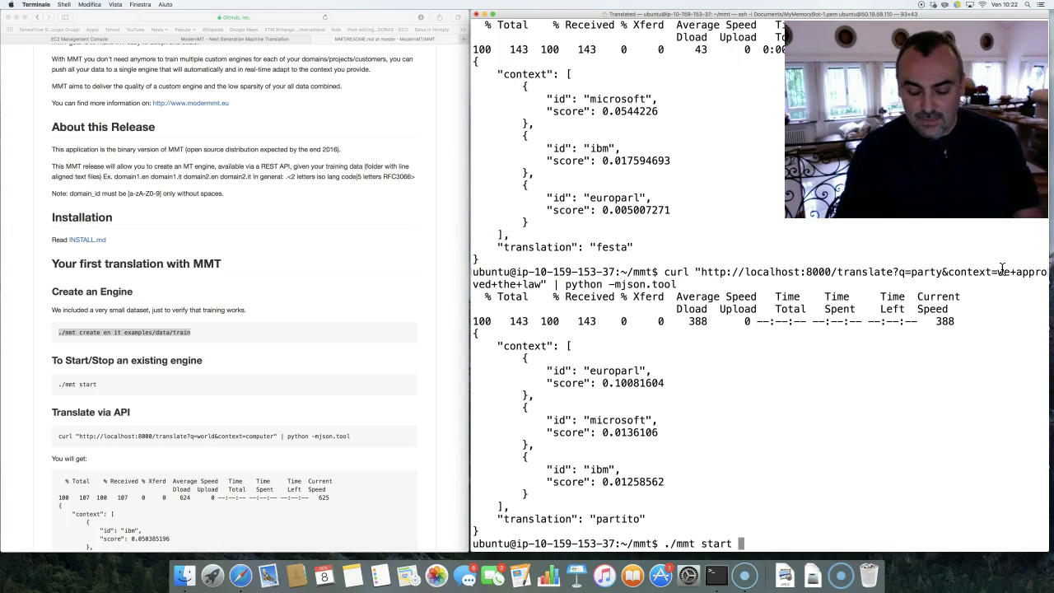
{"action": "type", "text": "--mast"}
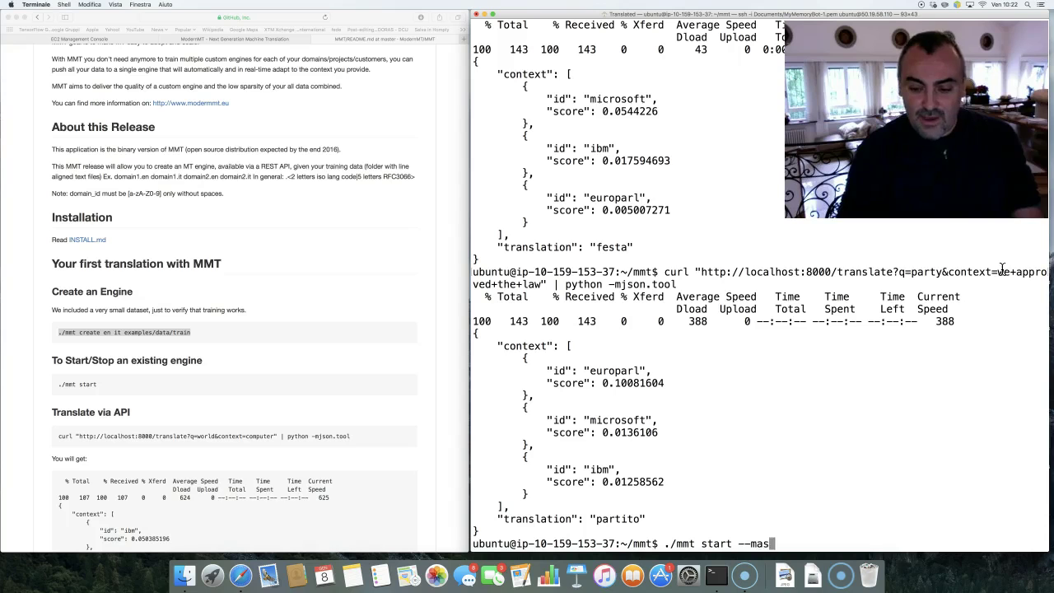
Step: Find the MMT distributed (Expert) section in the README and highlight its password-based --master example command
{"action": "left_click", "coordinate": [234, 387]}
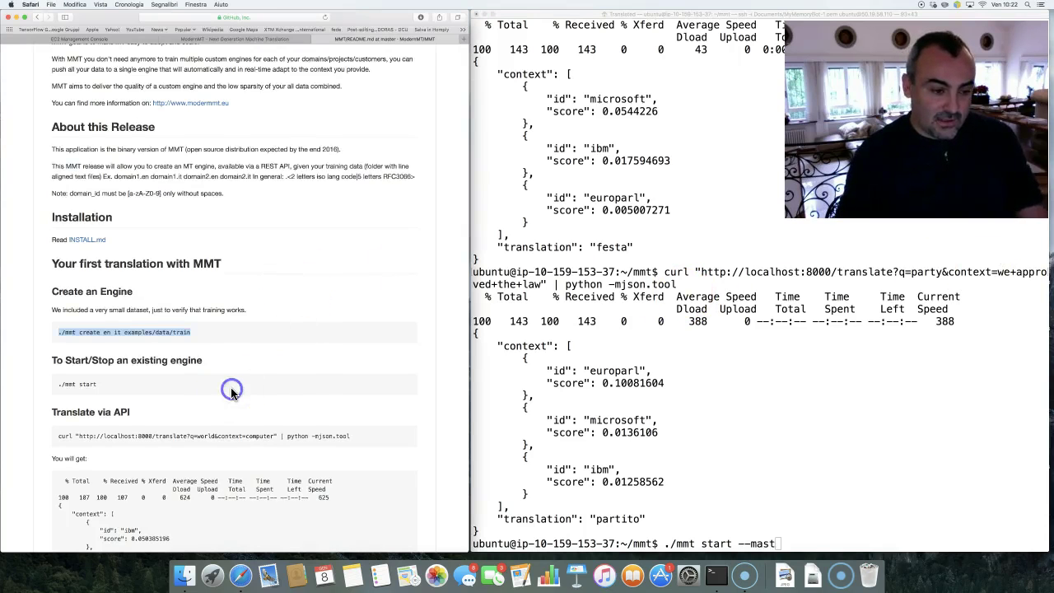
{"action": "scroll", "coordinate": [231, 394], "scroll_direction": "down", "scroll_amount": 10}
{"action": "scroll", "coordinate": [232, 393], "scroll_direction": "down", "scroll_amount": 10}
{"action": "scroll", "coordinate": [231, 393], "scroll_direction": "up", "scroll_amount": 4}
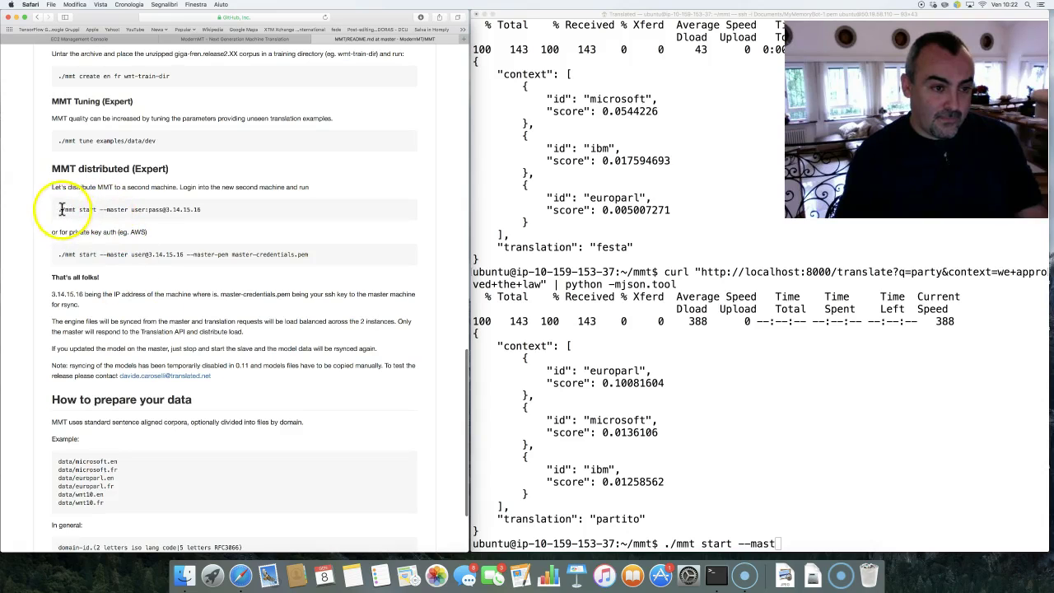
{"action": "left_click_drag", "start_coordinate": [58, 210], "coordinate": [228, 220]}
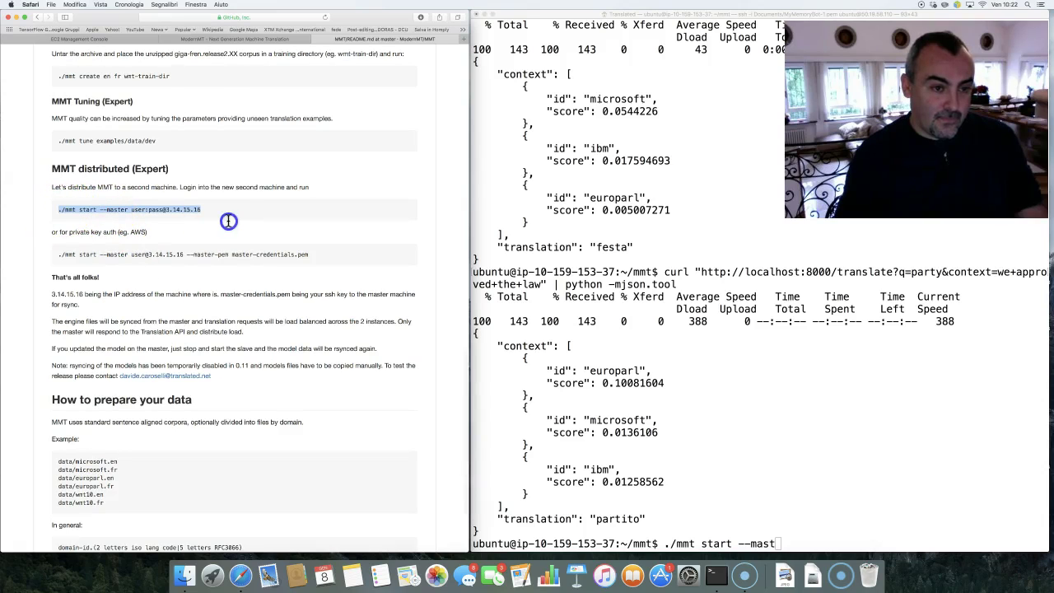
Step: Complete the ./mmt start --master command in the terminal with the user ubuntu, the account password and the master address 3.14.15.92
{"action": "left_click", "coordinate": [687, 404]}
{"action": "type", "text": "./mmt start --master "}
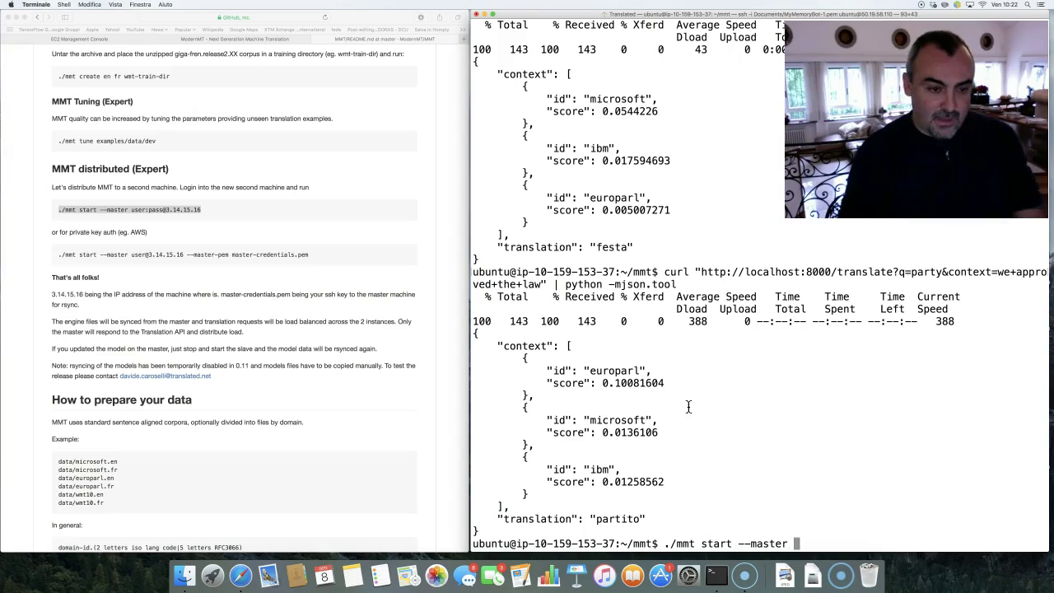
{"action": "type", "text": "ubuntu"}
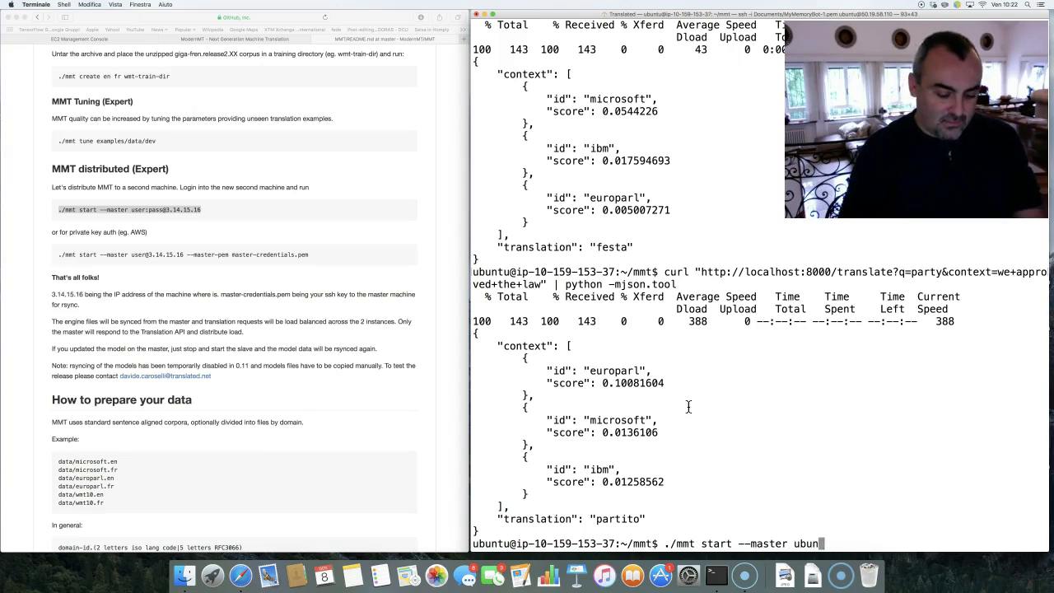
{"action": "type", "text": ":x"}
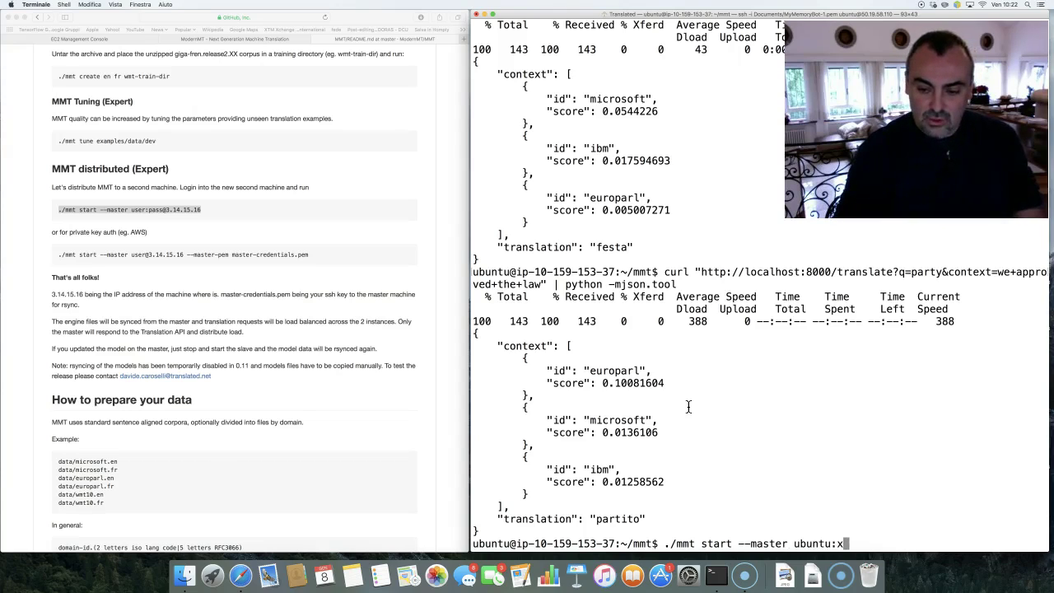
{"action": "type", "text": "xx@3"}
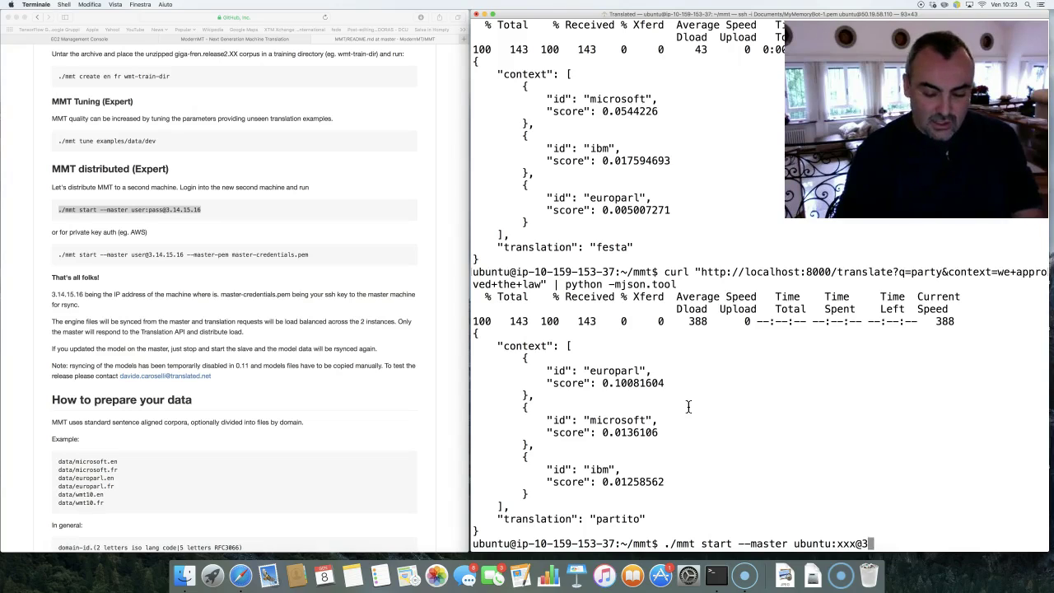
{"action": "type", "text": ".14.15.92"}
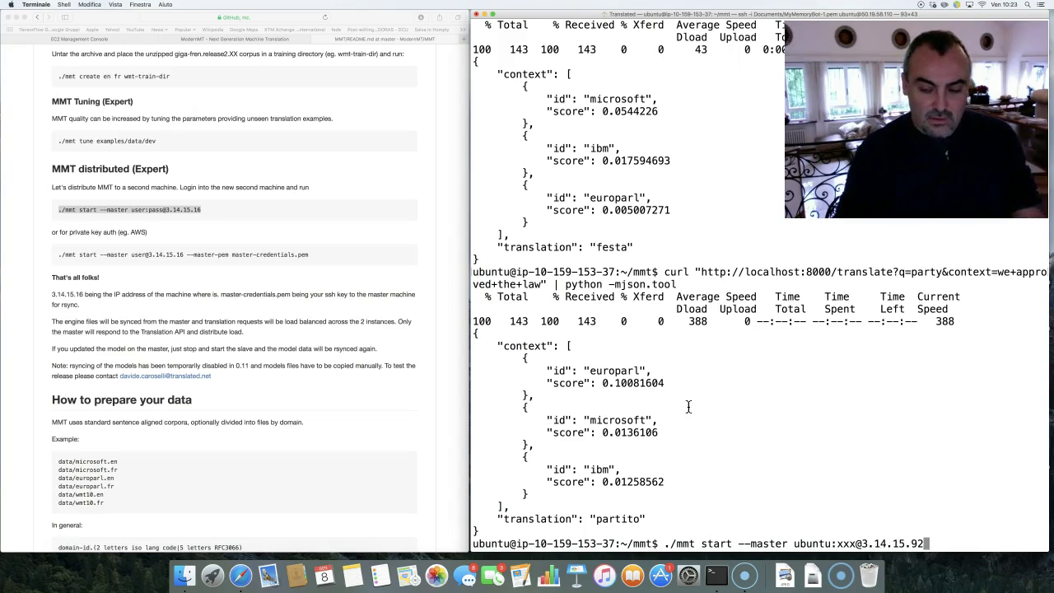